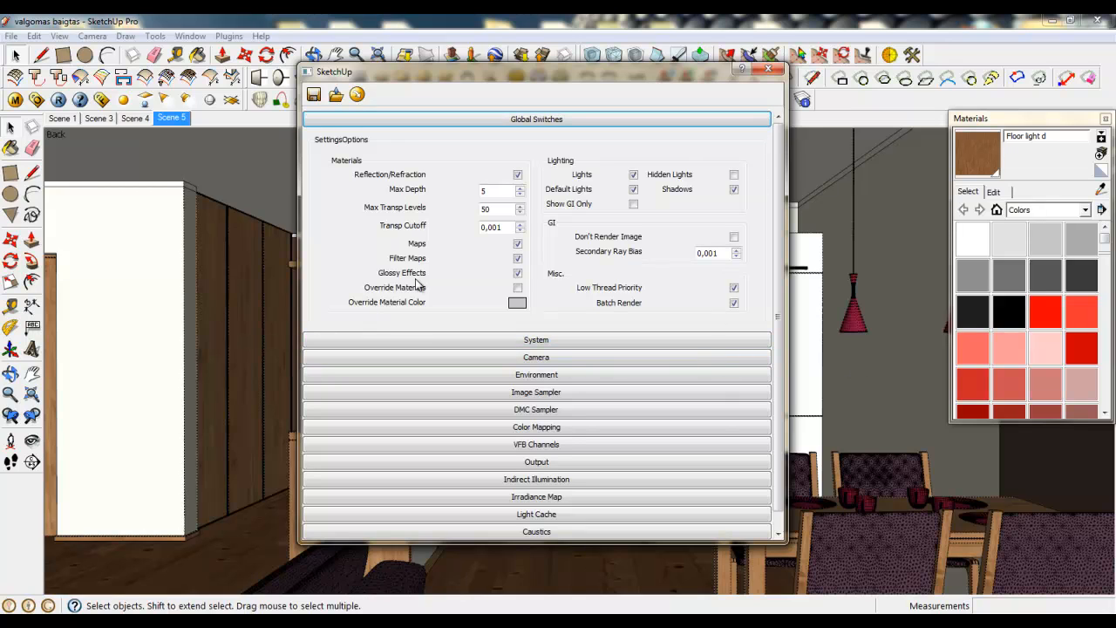
- Review the dynamic memory limit in the System render settings and check it against the computer's installed memory
left_click(539, 120)
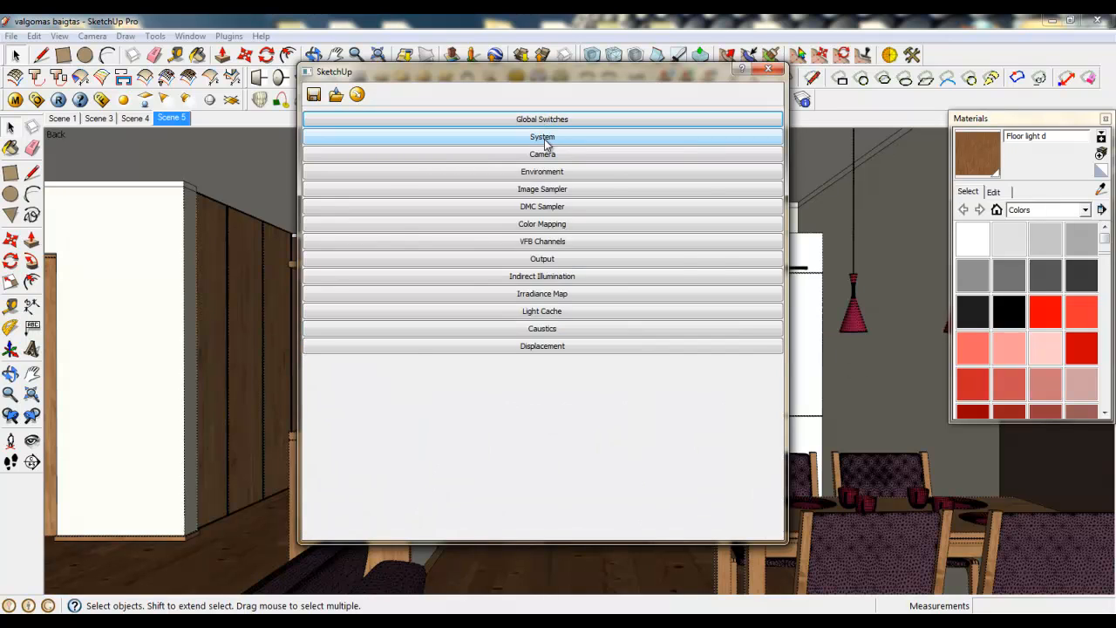
left_click(543, 137)
left_click_drag(531, 76, 522, 55)
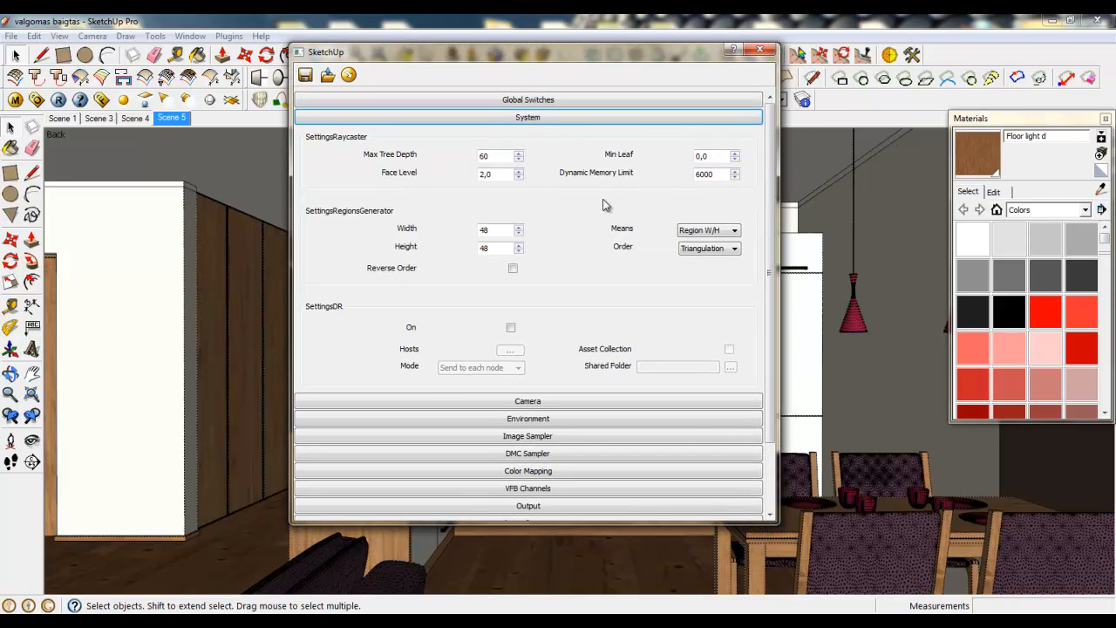
double_click(718, 174)
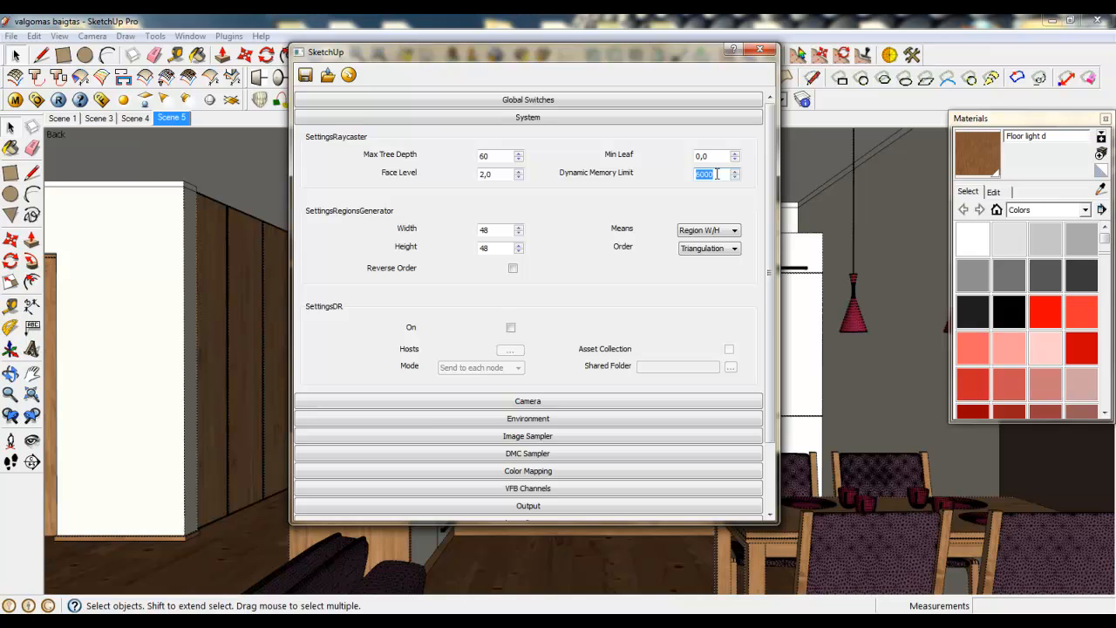
left_click(11, 128)
left_click(377, 536)
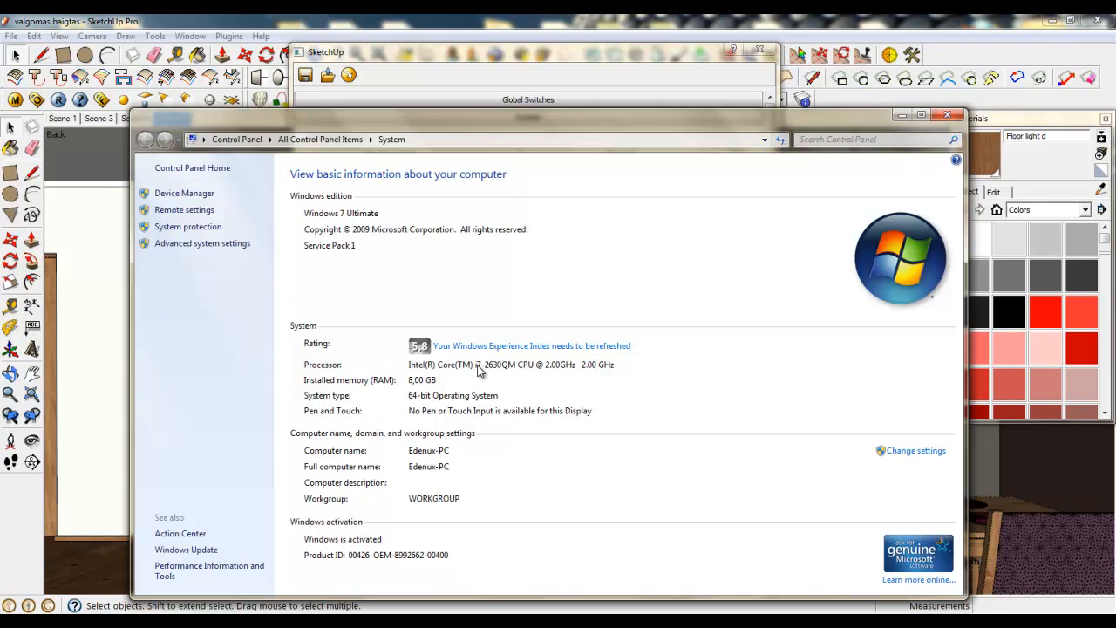
left_click(947, 115)
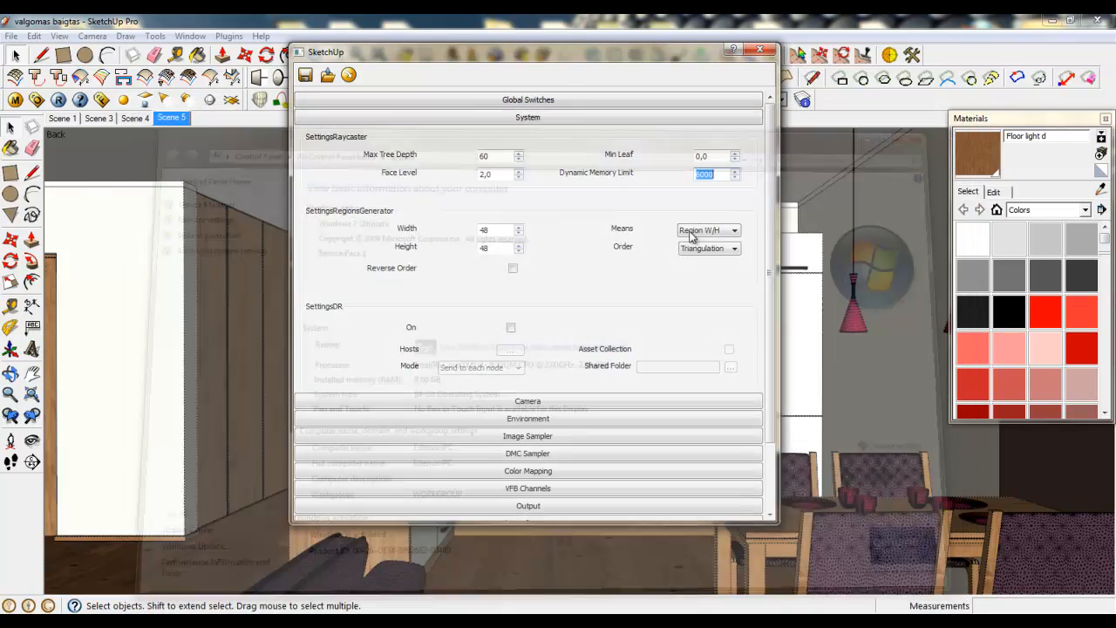
double_click(706, 174)
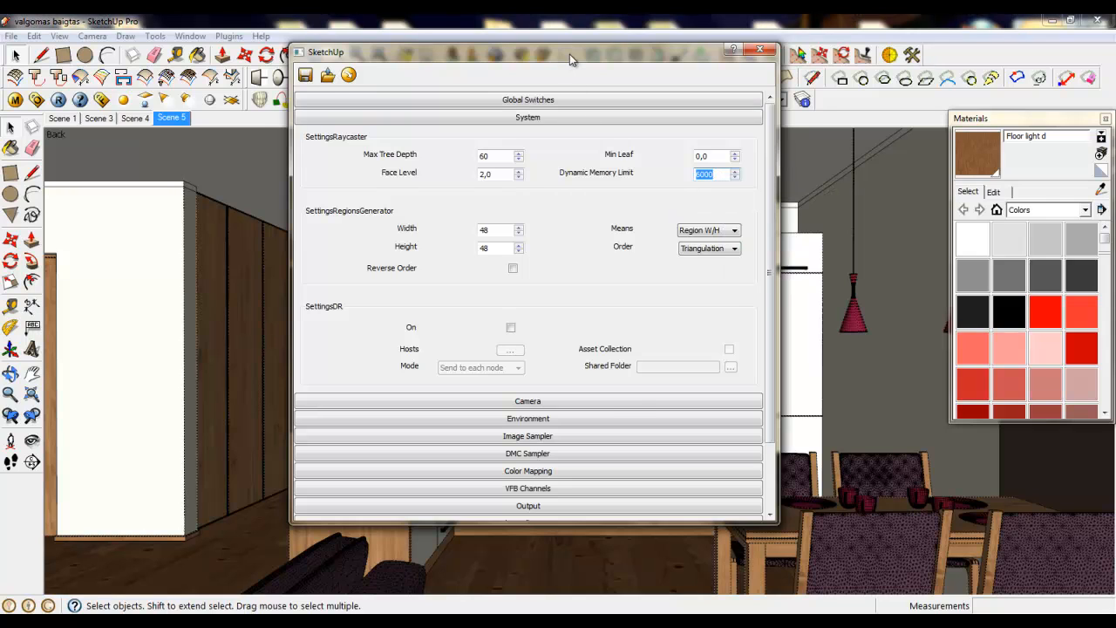
left_click_drag(569, 54, 575, 49)
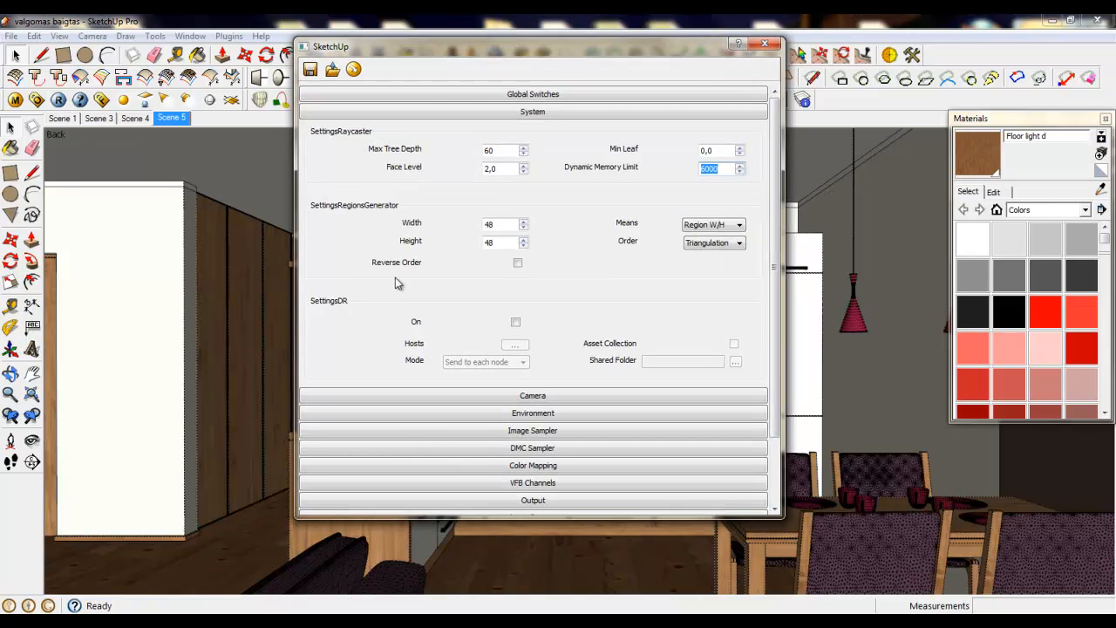
- Review the standard and physical camera parameters in the Camera render settings
left_click(541, 111)
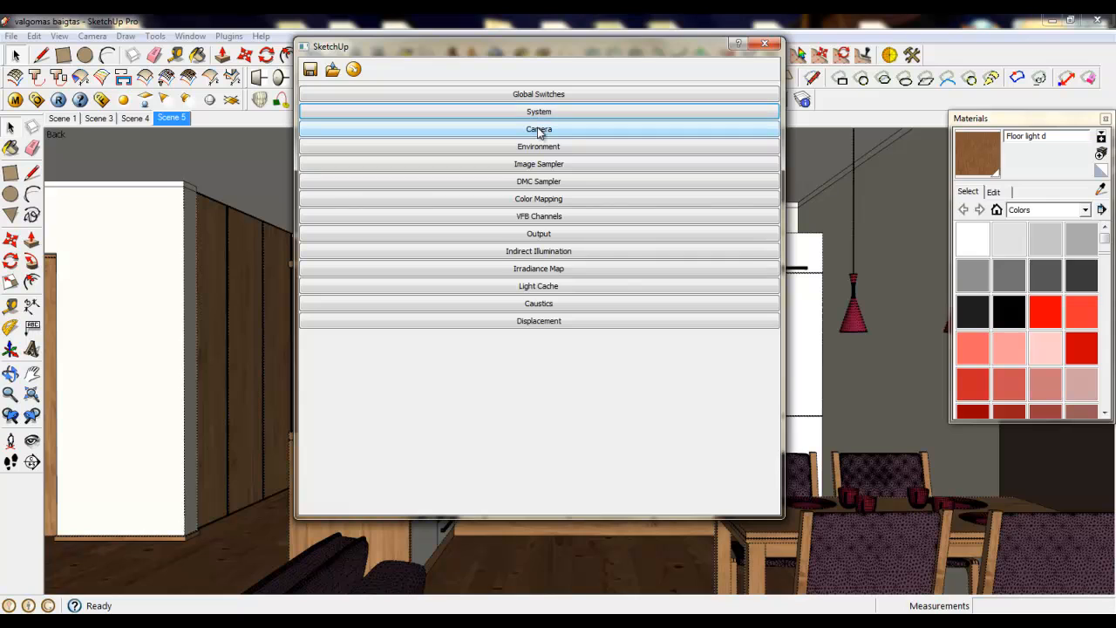
left_click(538, 131)
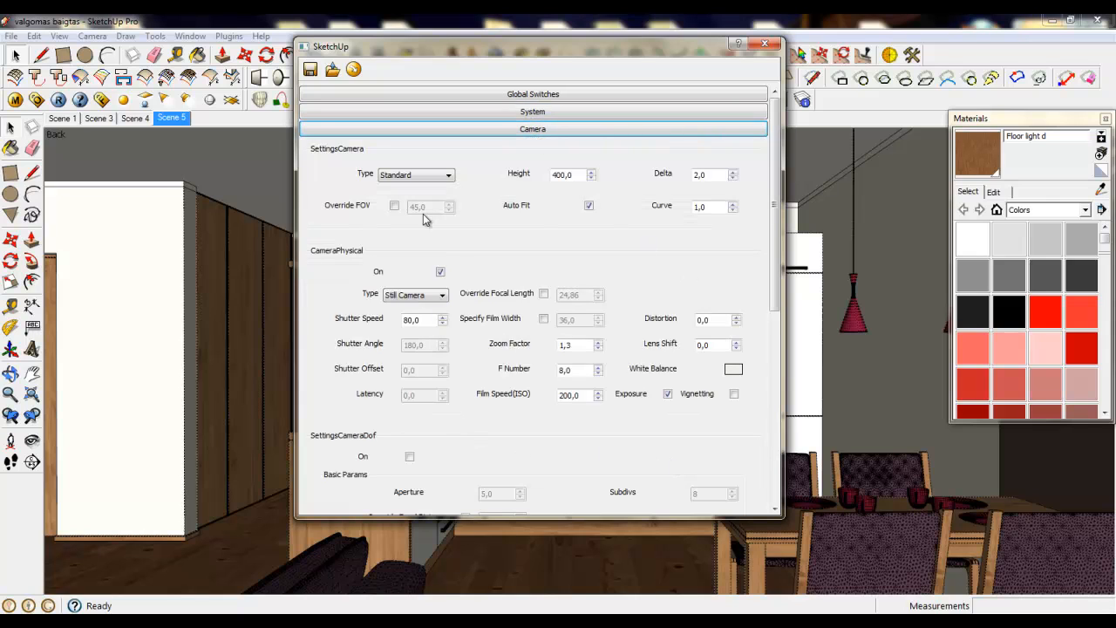
left_click(547, 131)
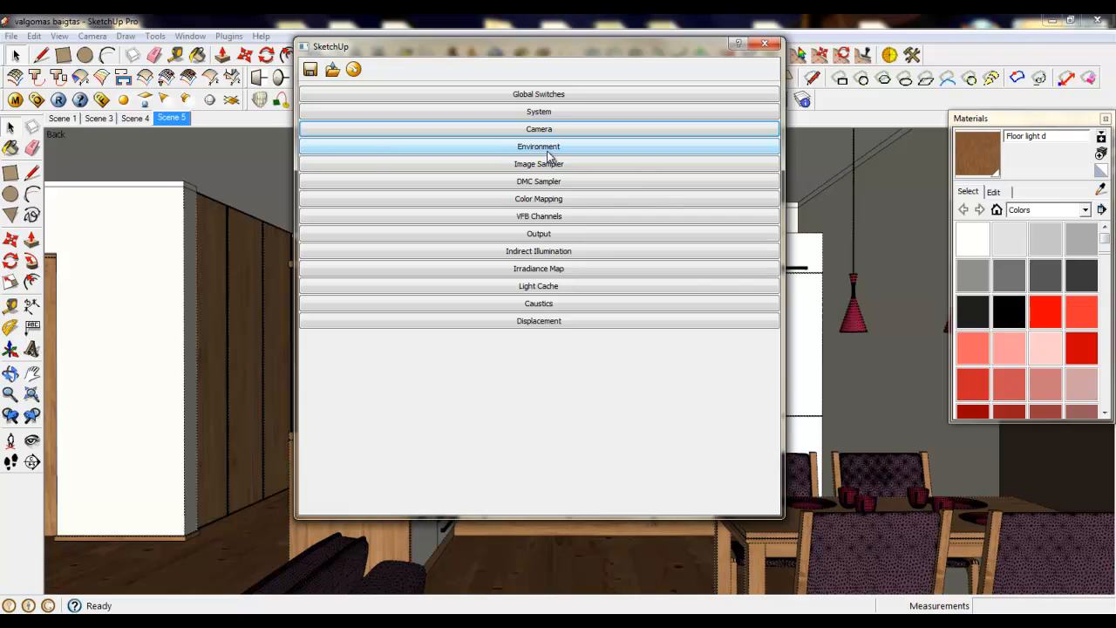
- Set the SunLight shadow Subdivs to 36 in the TexSky texture of the Environment background color
left_click(547, 149)
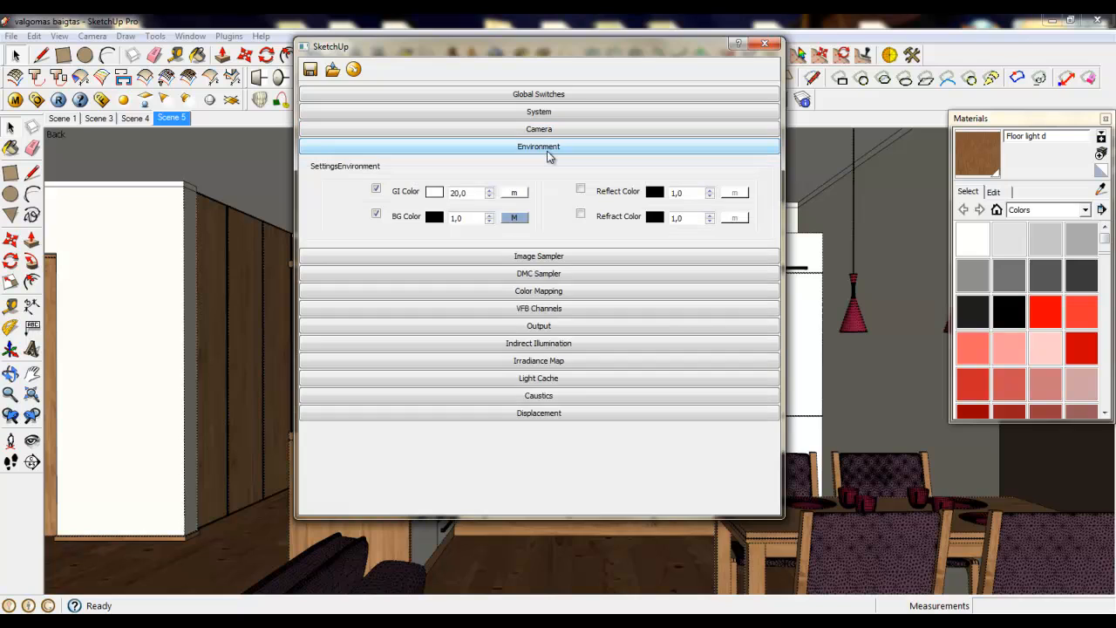
left_click(512, 219)
left_click_drag(815, 510, 795, 507)
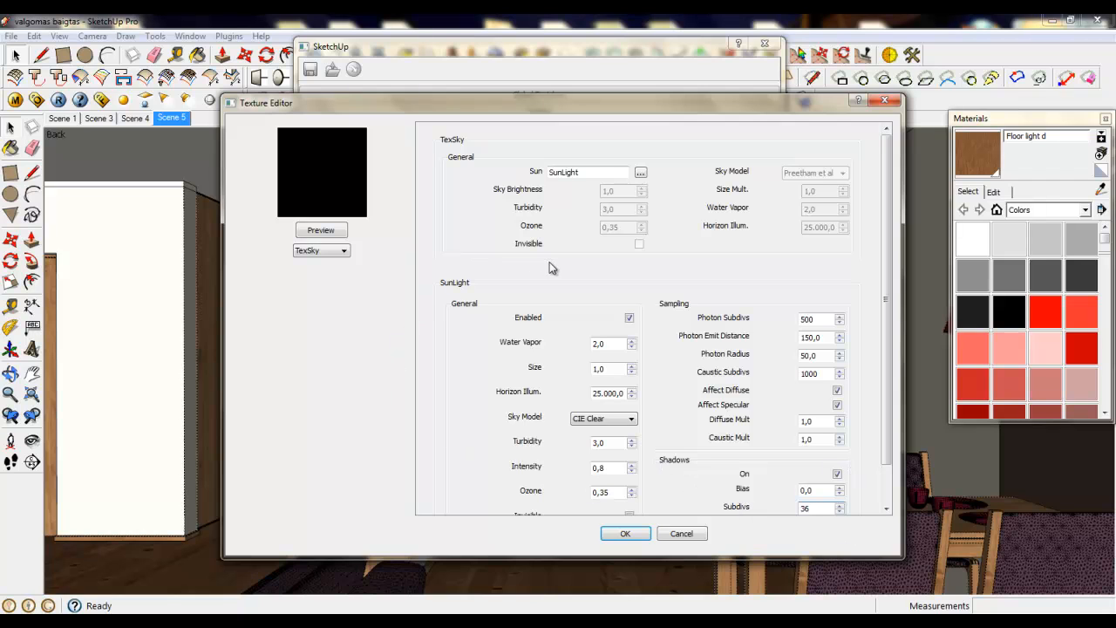
left_click(626, 532)
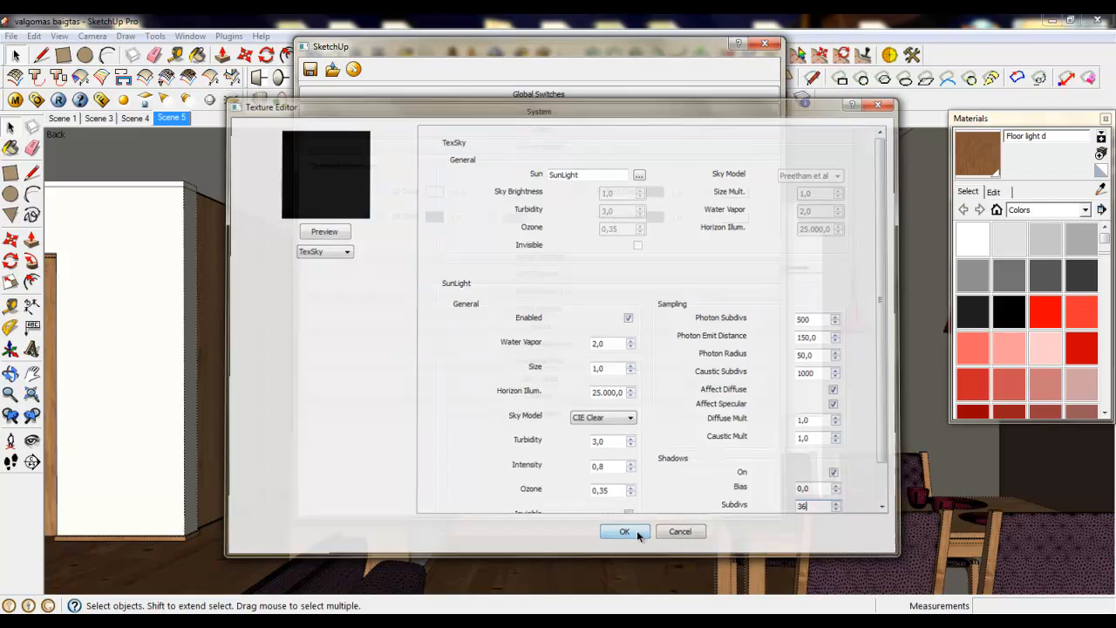
left_click(531, 150)
- Configure the Image Sampler with type Adaptive DMC, Color Threshold 0,001 and Max Subdivs 12
left_click(531, 163)
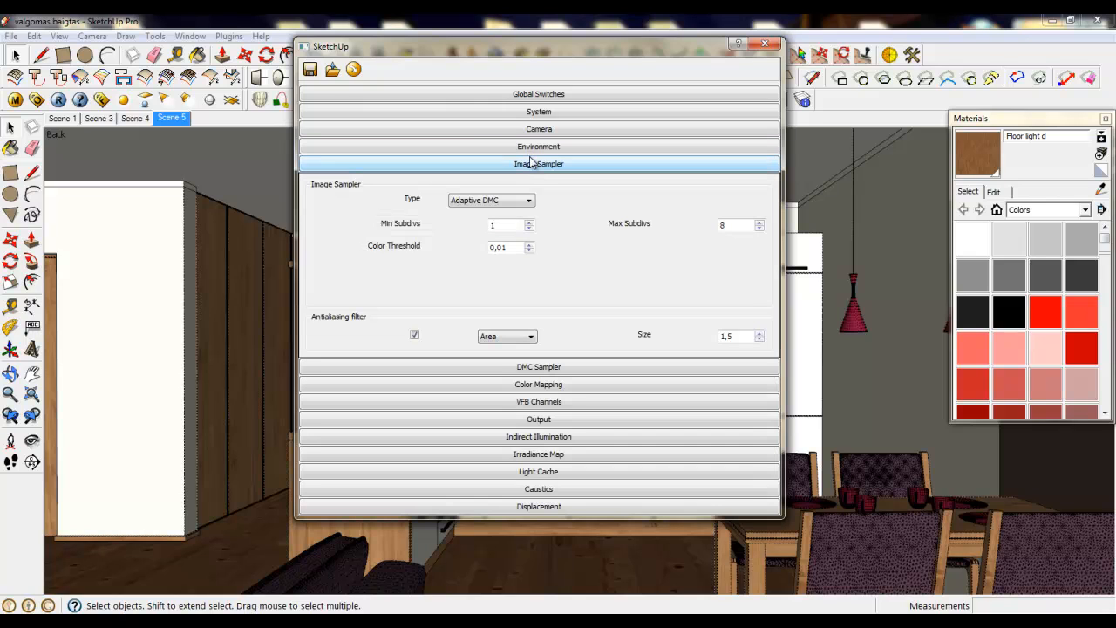
left_click(527, 200)
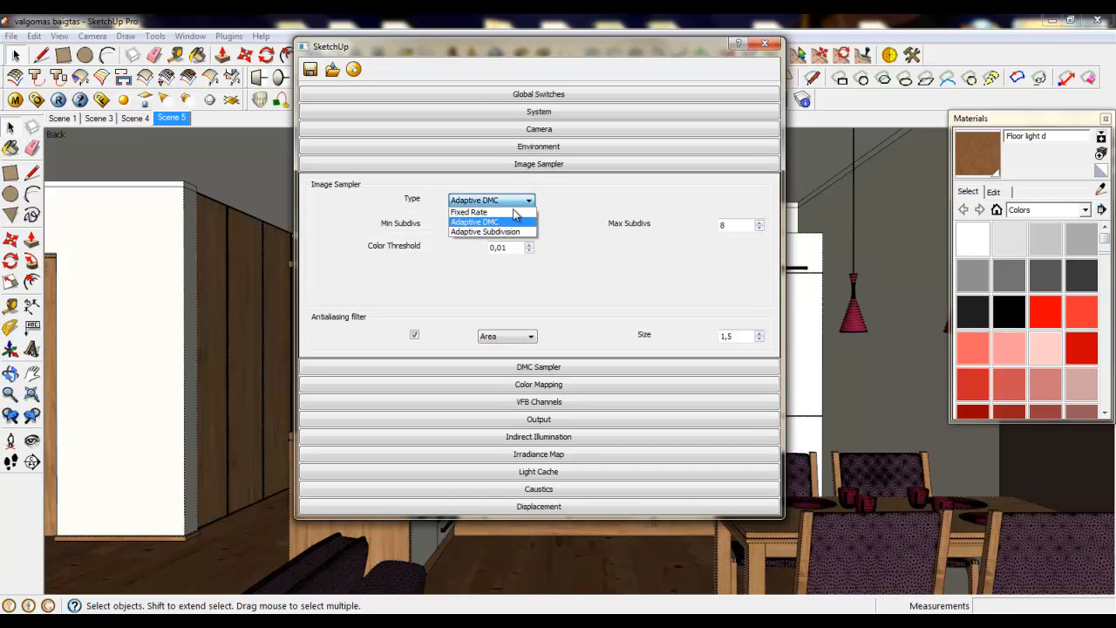
left_click(466, 223)
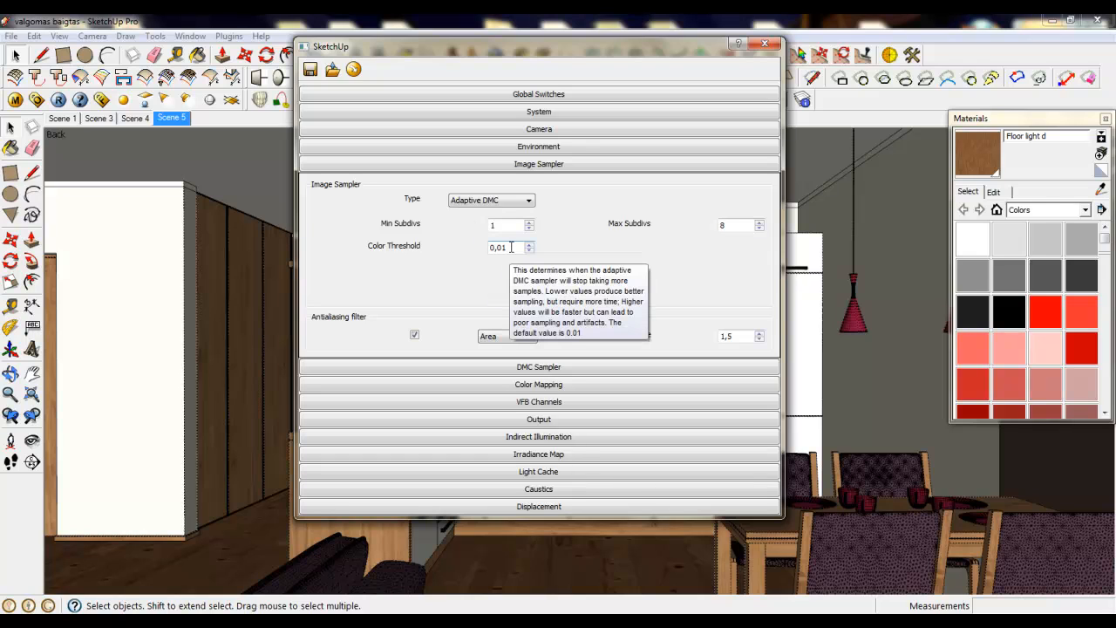
left_click(516, 246)
key("BackSpace")
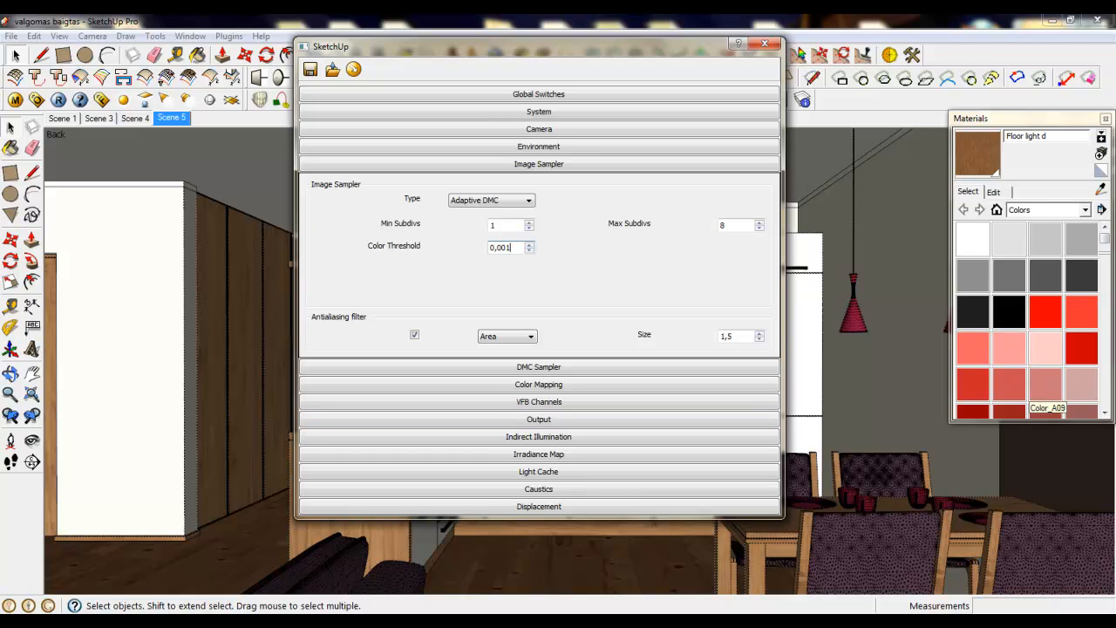
left_click(572, 223)
double_click(727, 225)
type("12")
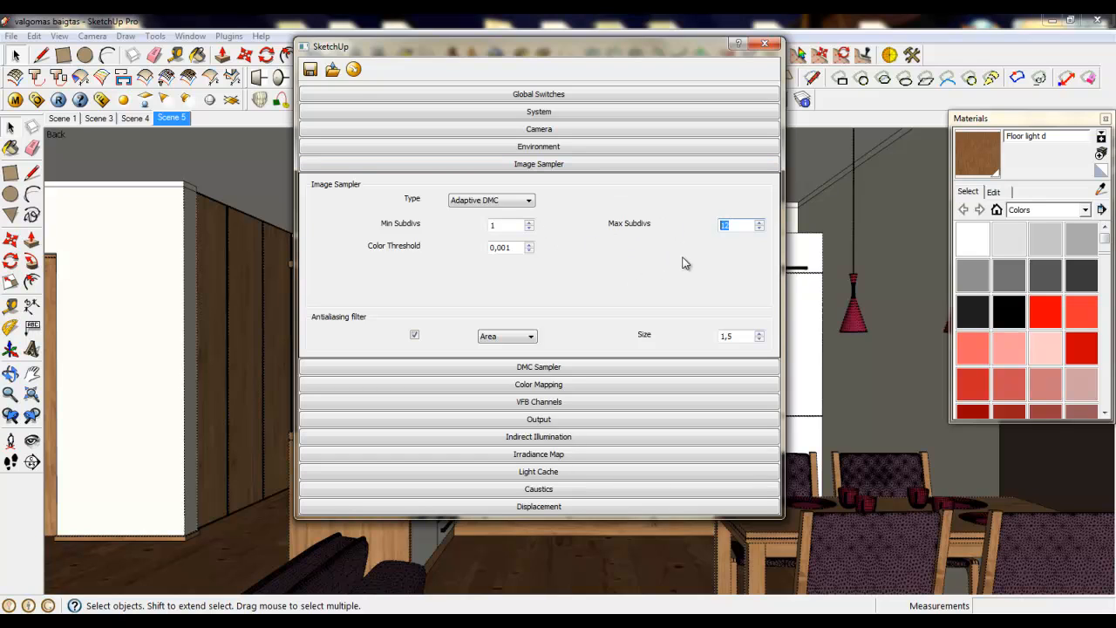
left_click(549, 166)
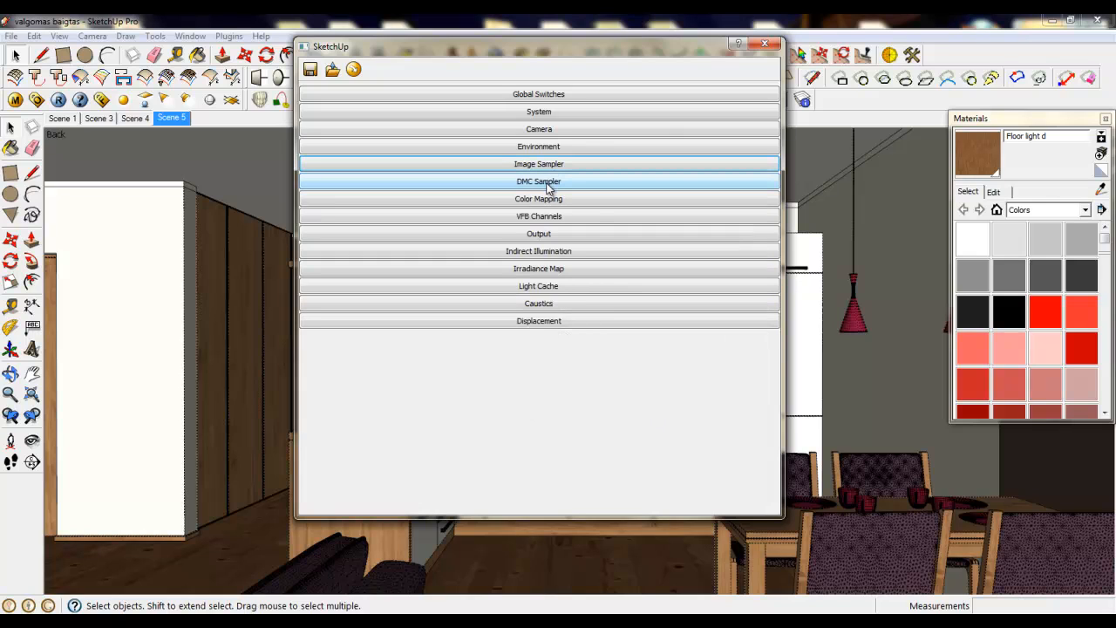
- Set the Noise Threshold to 0,001 in the DMC Sampler settings
left_click(544, 185)
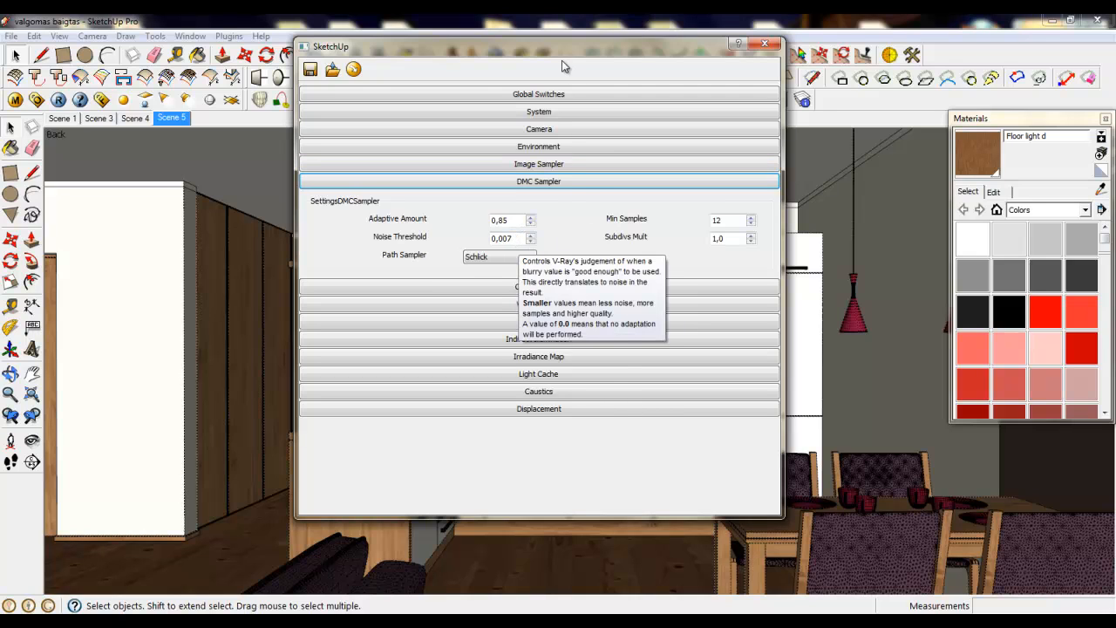
left_click_drag(558, 50, 570, 42)
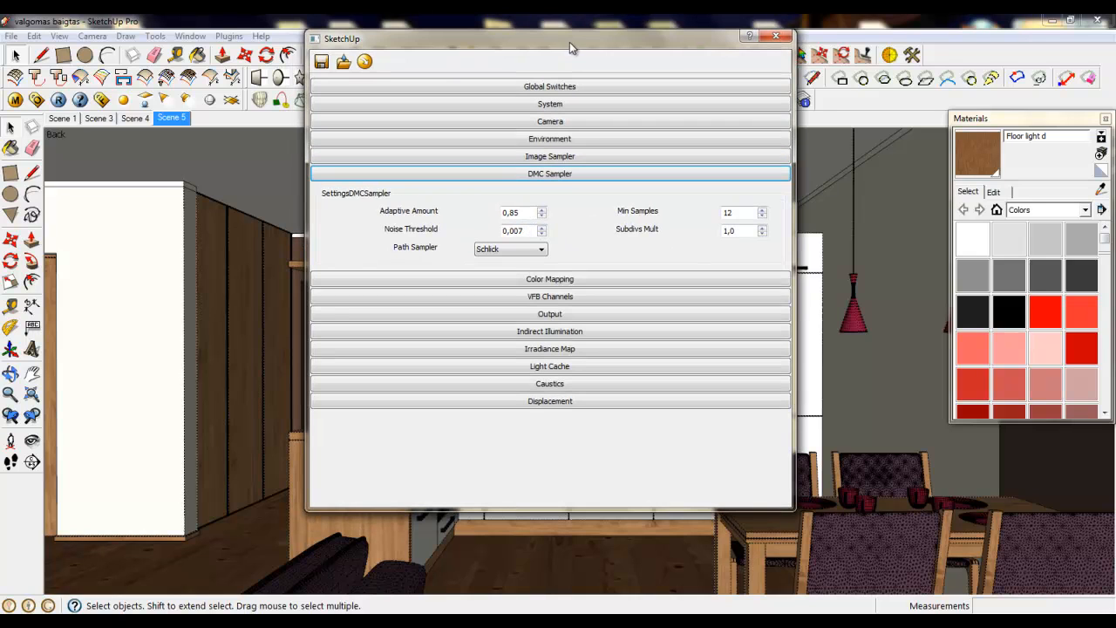
left_click(524, 230)
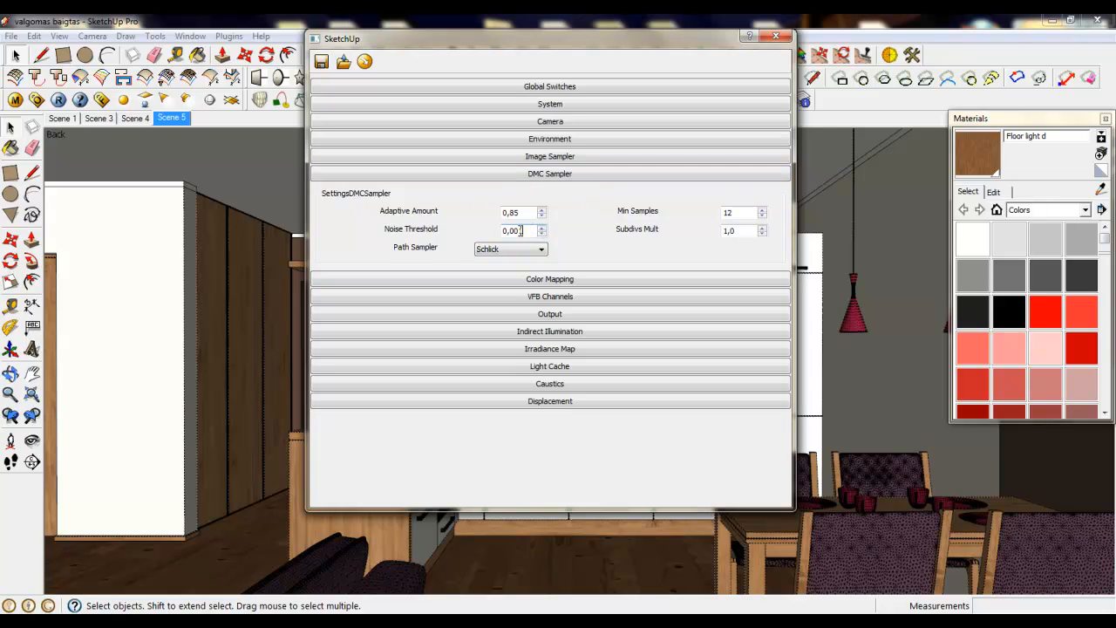
type("1")
left_click(541, 216)
key("Tab")
left_click(546, 176)
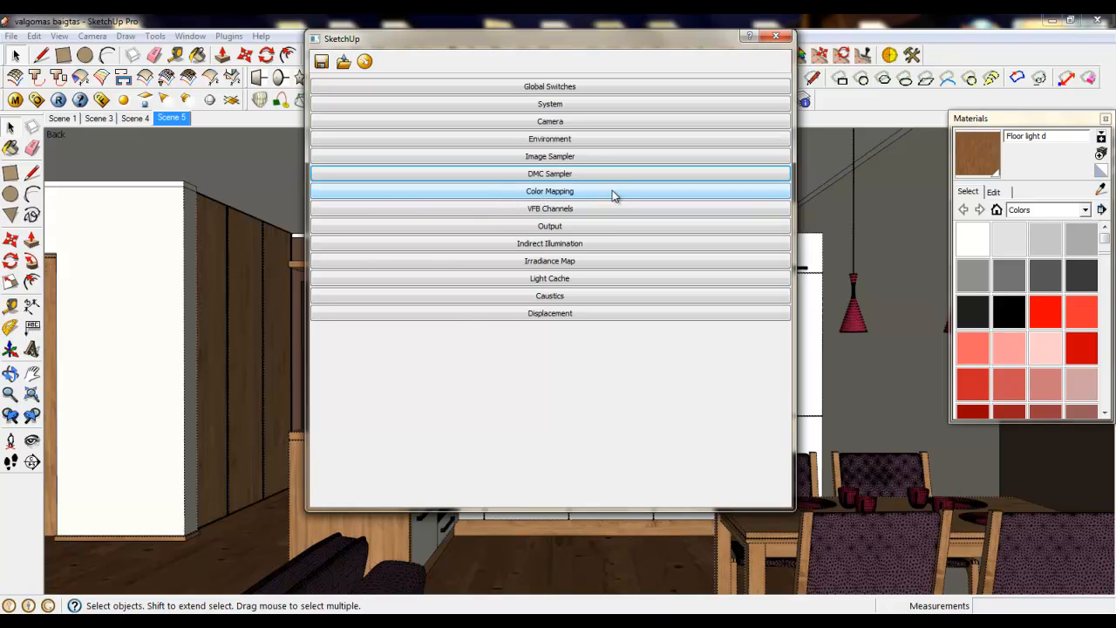
- Set the render output width to 2500 in the Output settings, keeping the image aspect locked
left_click(510, 227)
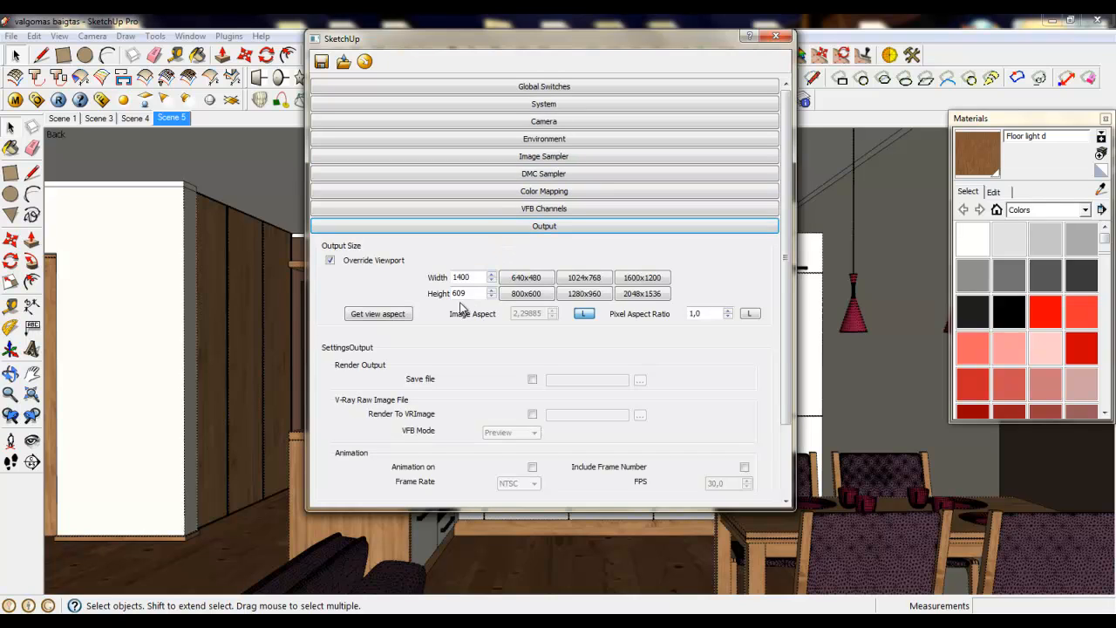
double_click(476, 277)
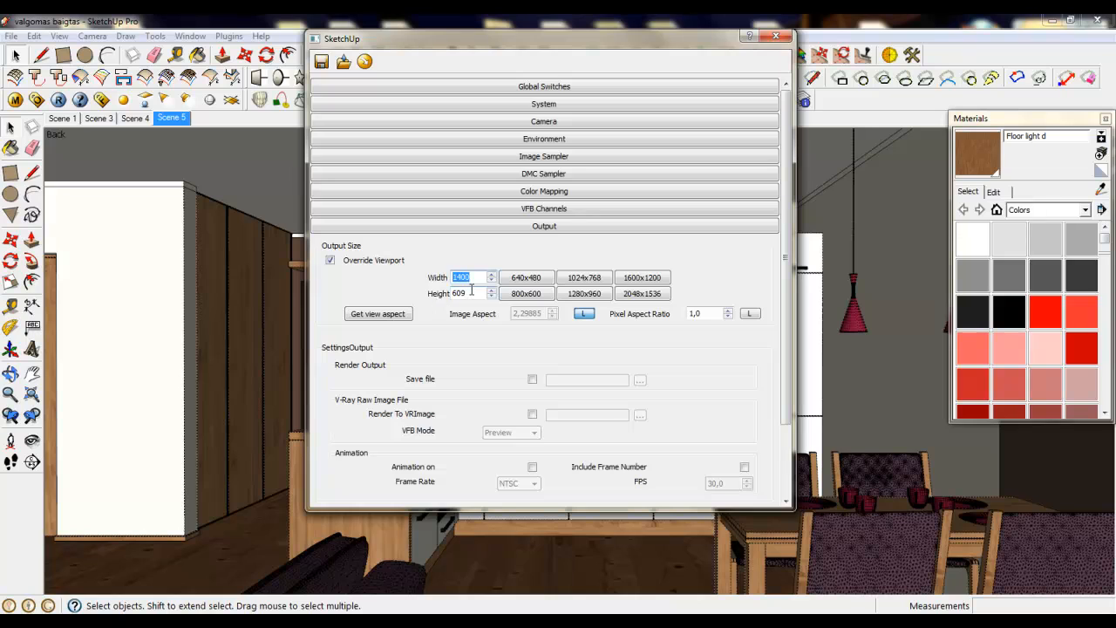
left_click(467, 277)
double_click(467, 277)
type("2500")
key("Return")
left_click(523, 227)
- Set the Ambient Occlusion Subdivs to 22 in the Indirect Illumination settings
left_click(530, 245)
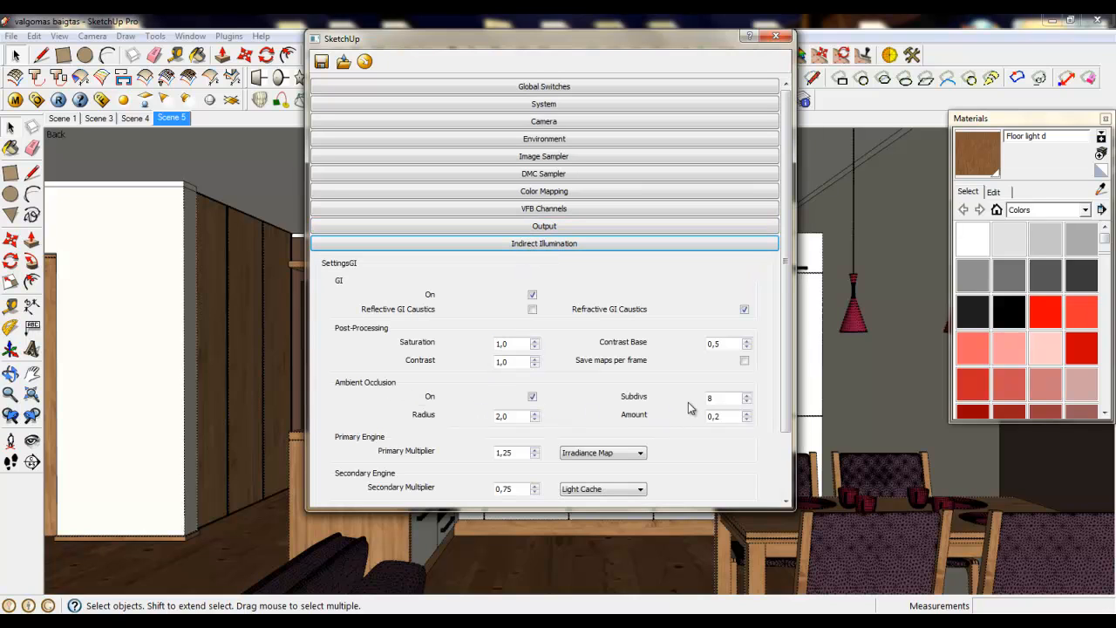
double_click(715, 398)
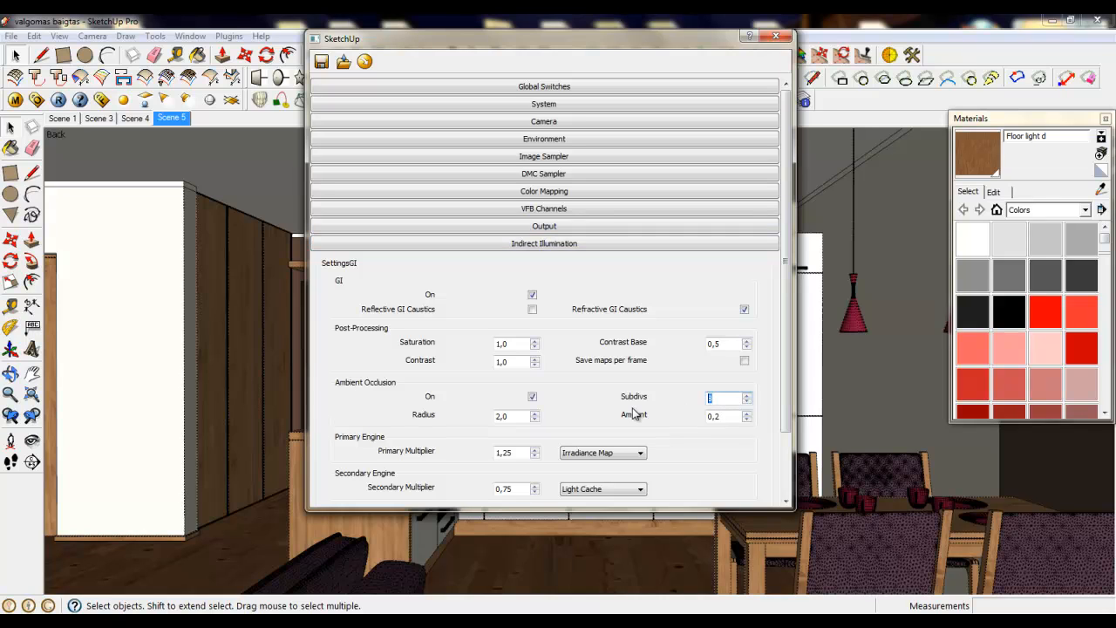
type("22")
left_click(553, 244)
- Set the Samples to 30 in the Irradiance Map basic parameters
left_click(546, 262)
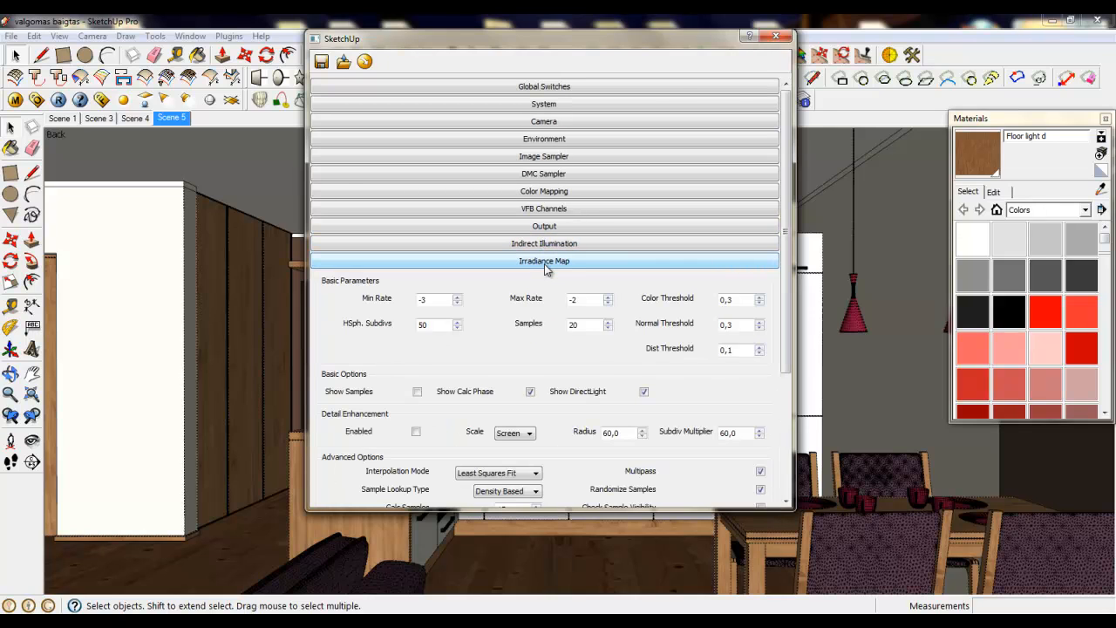
double_click(589, 326)
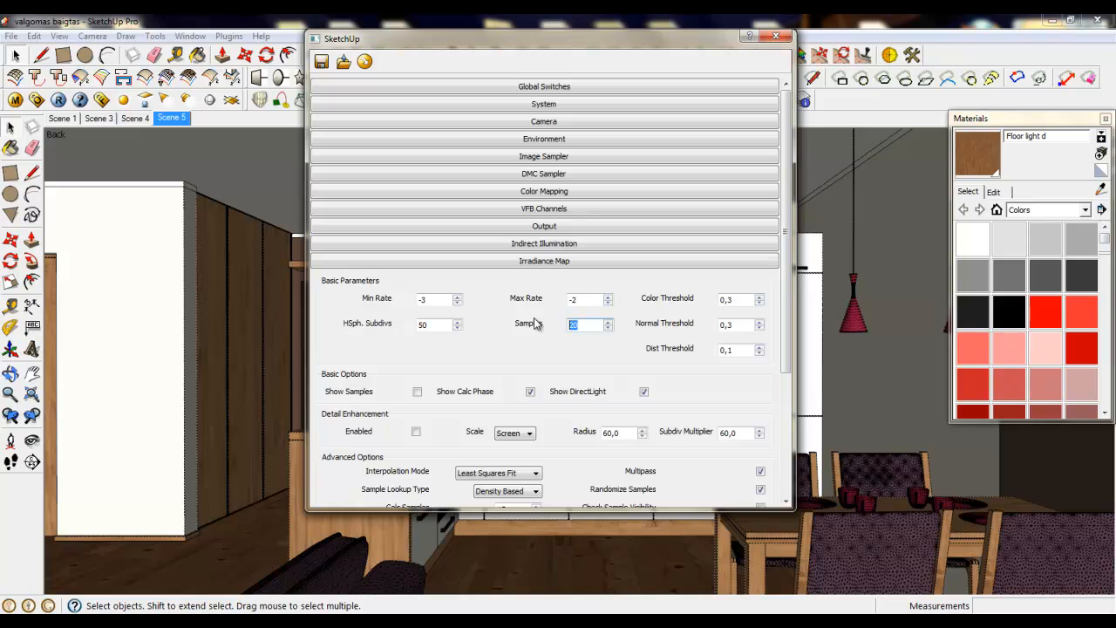
type("30")
left_click(609, 300)
left_click(551, 296)
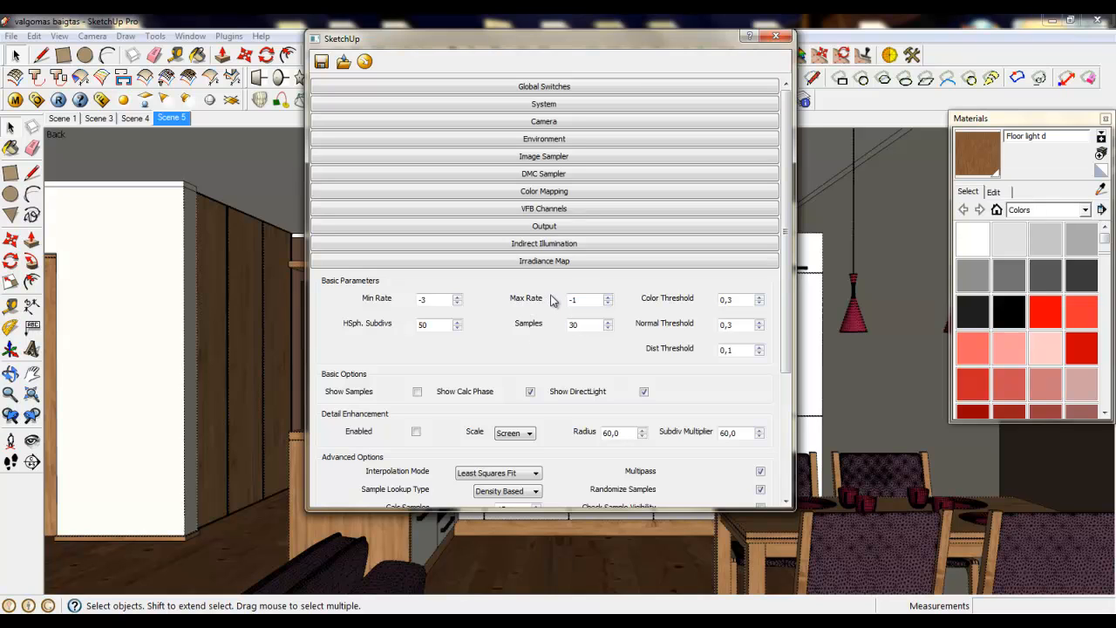
left_click(549, 262)
- Set the Light Cache Subdivs to 1800 and close the render options
left_click(549, 278)
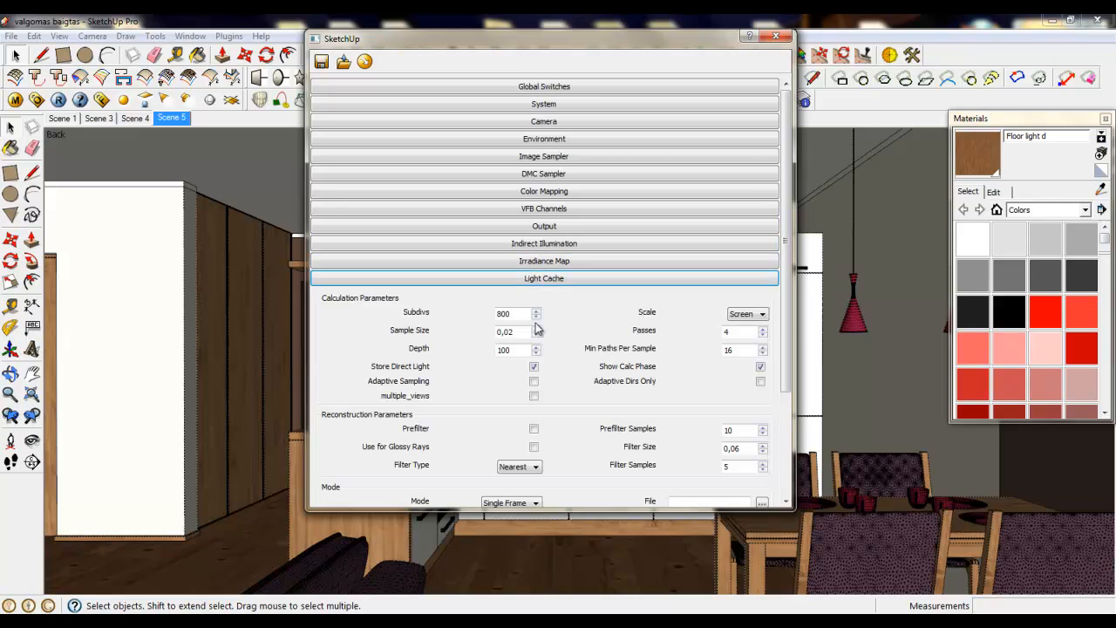
left_click_drag(519, 315, 478, 319)
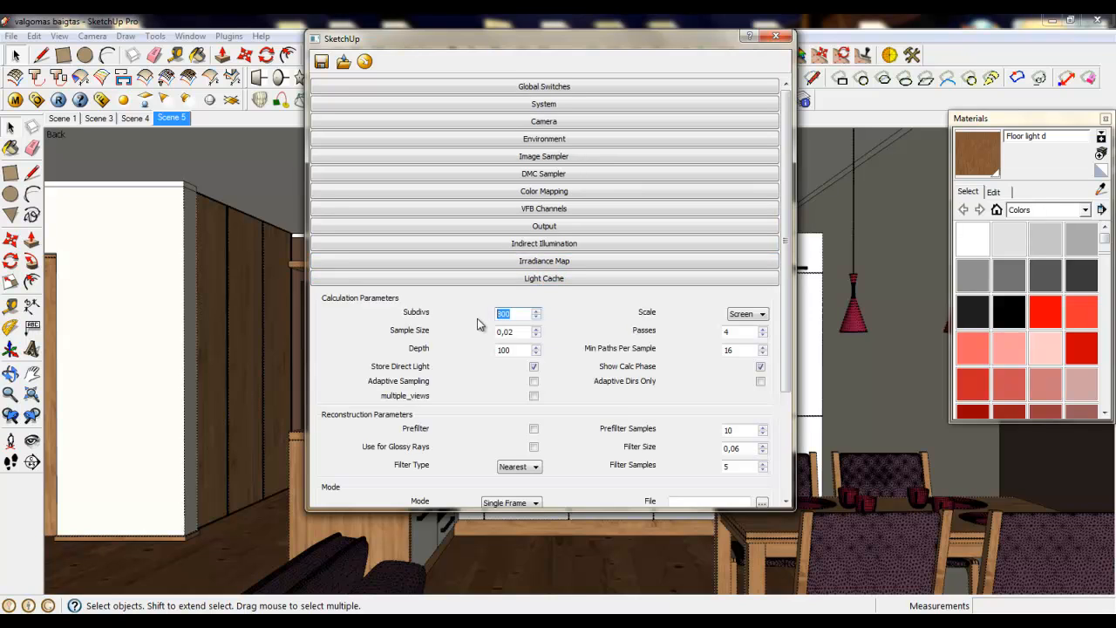
type("1800")
key("ctrl+a")
left_click(532, 279)
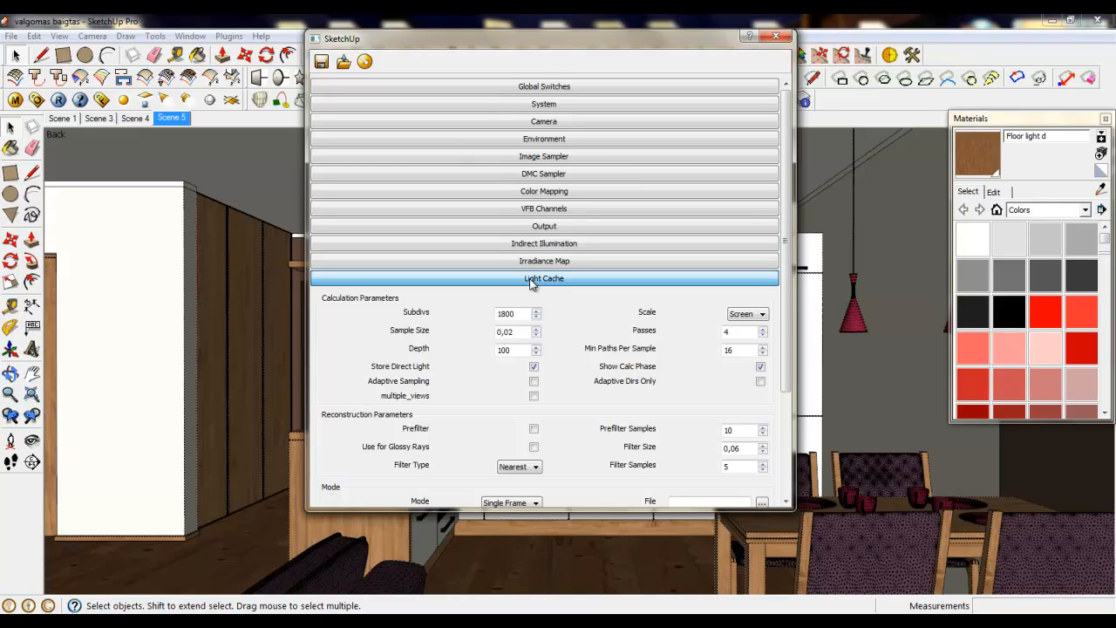
left_click(775, 36)
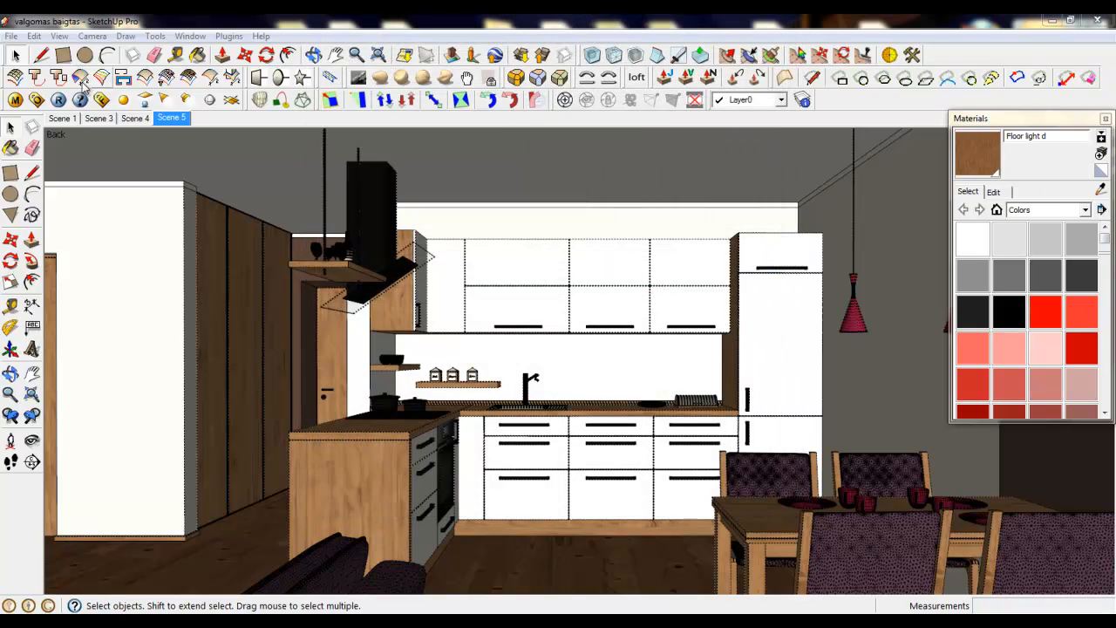
- Open the V-Ray Material Editor and raise the reflection Subdivs of the LeavesTropical0216_1_SDIFFUSE material
left_click(15, 101)
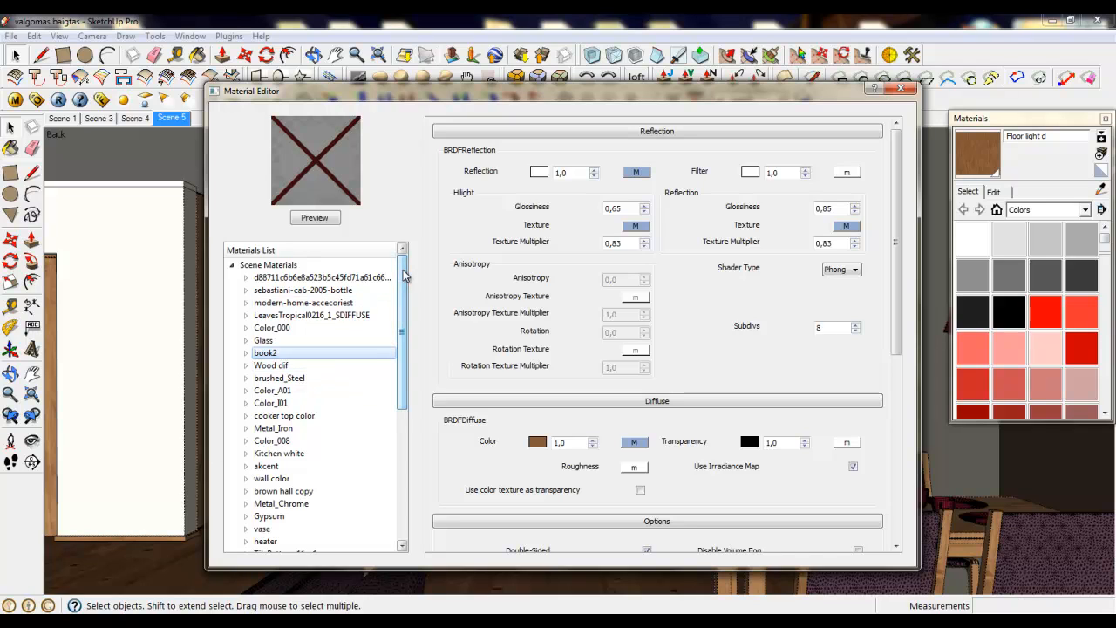
left_click(352, 316)
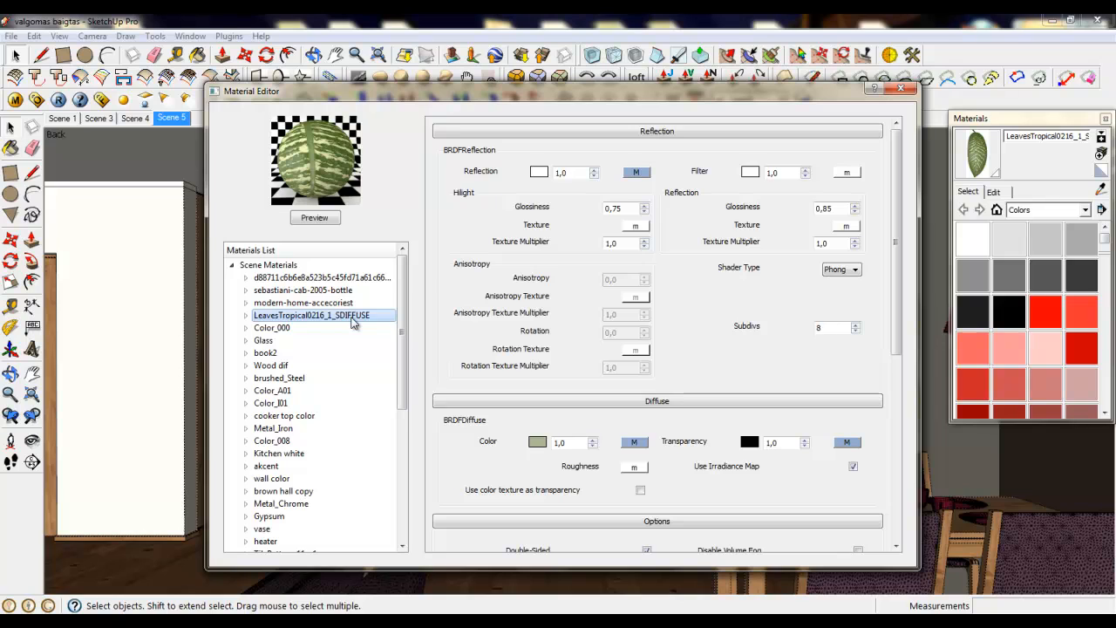
double_click(828, 328)
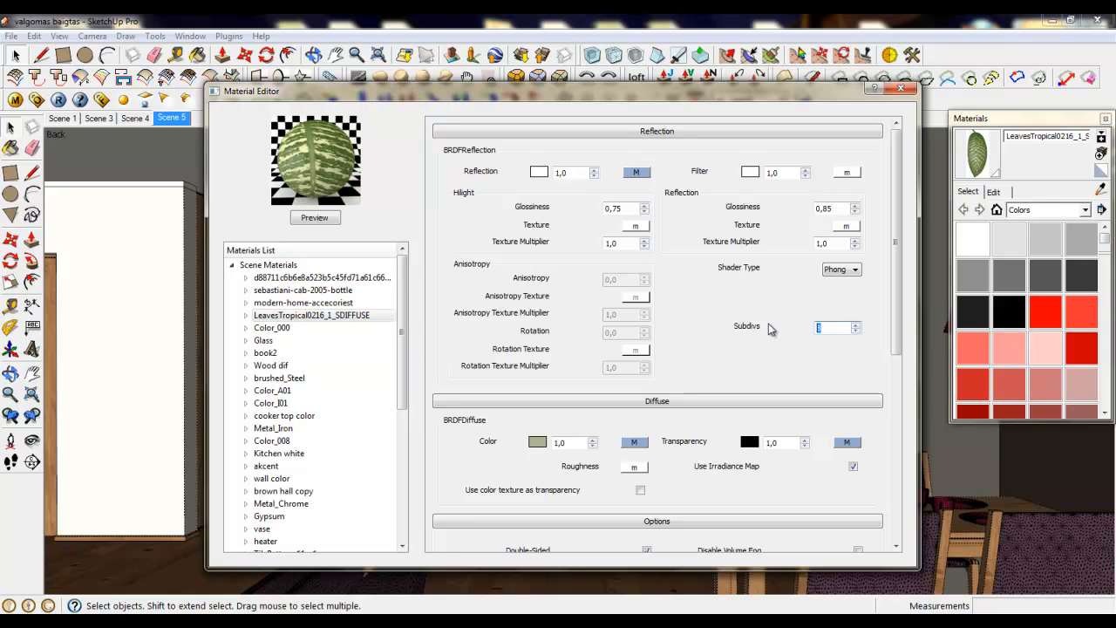
type("22")
- Raise the reflection Subdivs of the Wood dif material and set those of book2 to 22
left_click(273, 279)
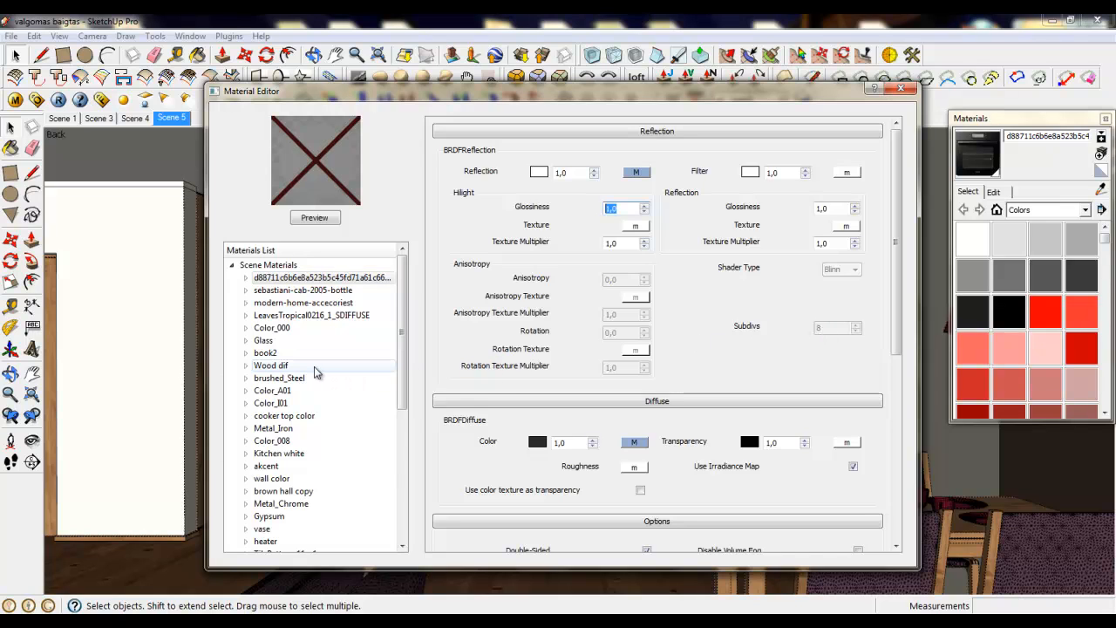
left_click(287, 366)
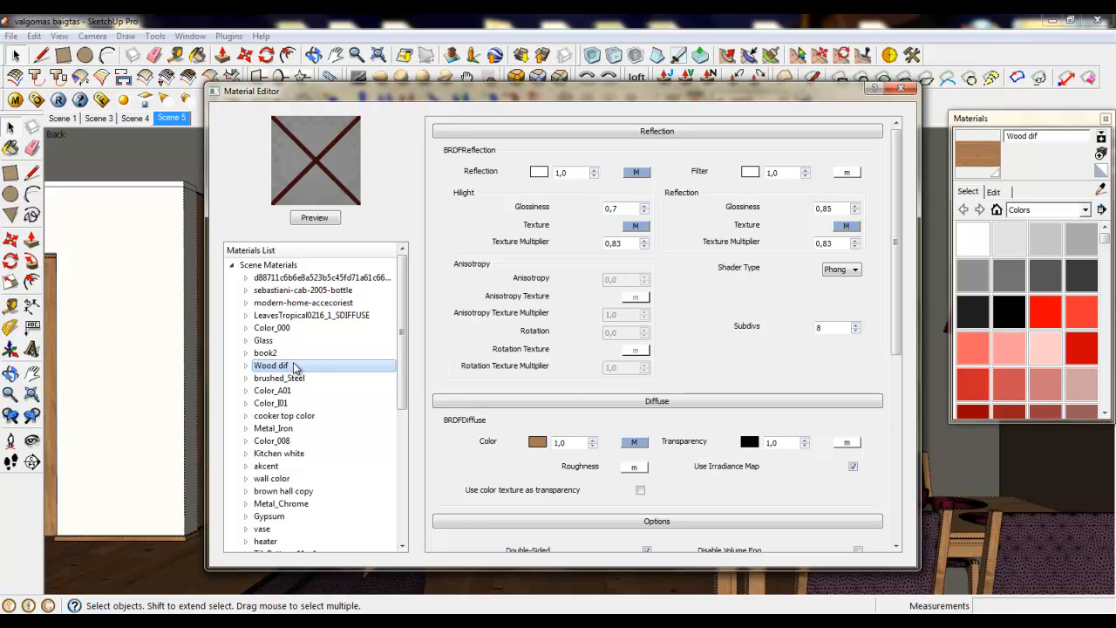
double_click(821, 327)
left_click(267, 354)
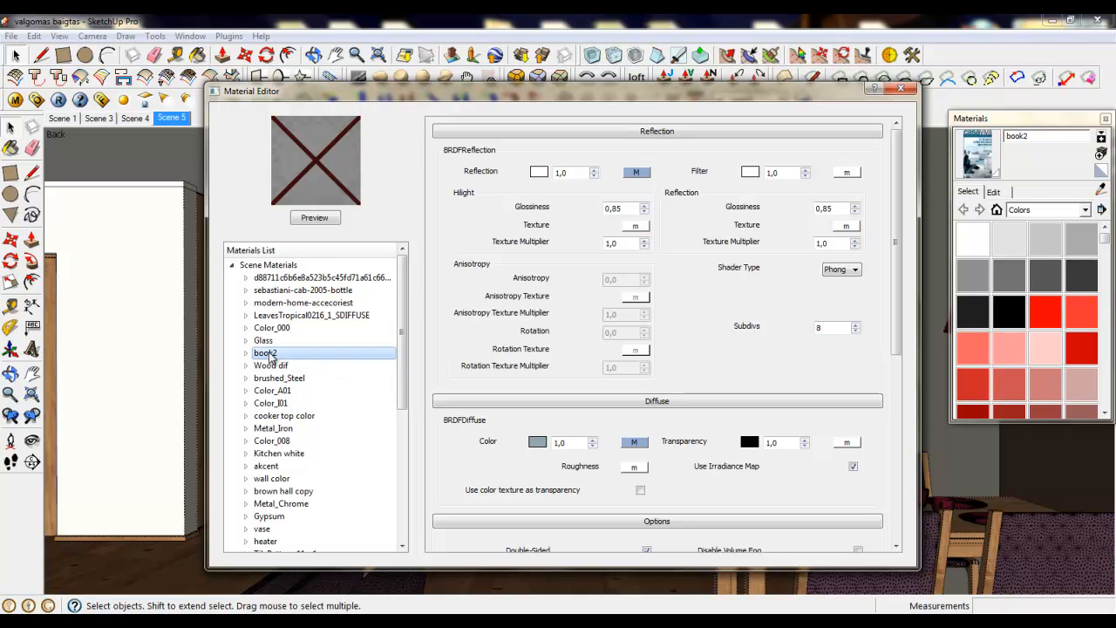
double_click(821, 327)
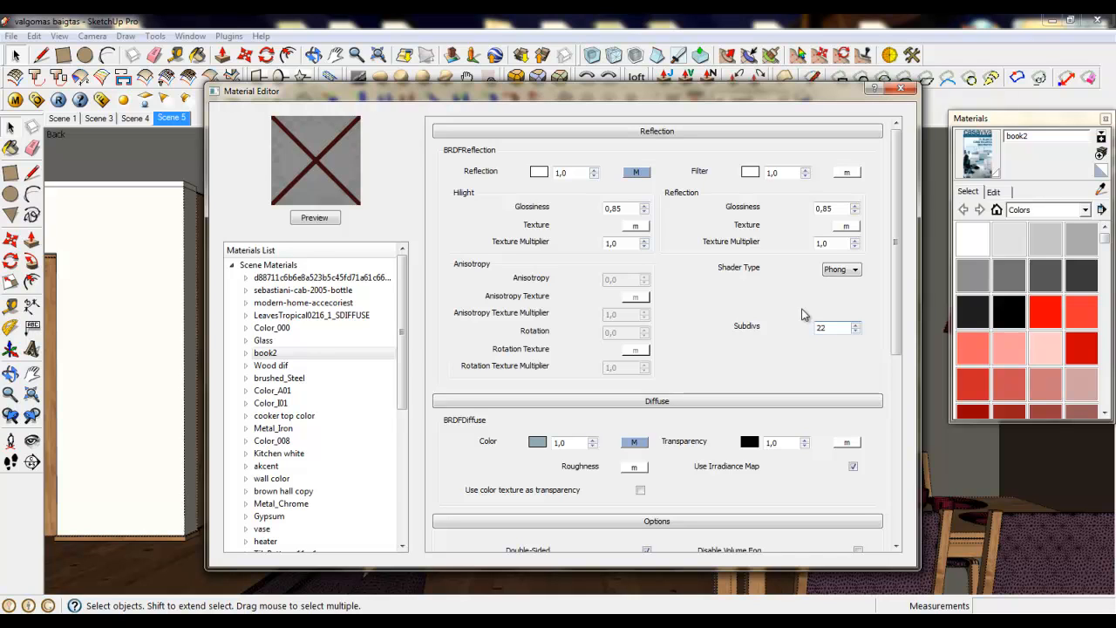
- Check the reflection Subdivs of brushed_Steel and raise those of the cooker top color material
left_click(279, 378)
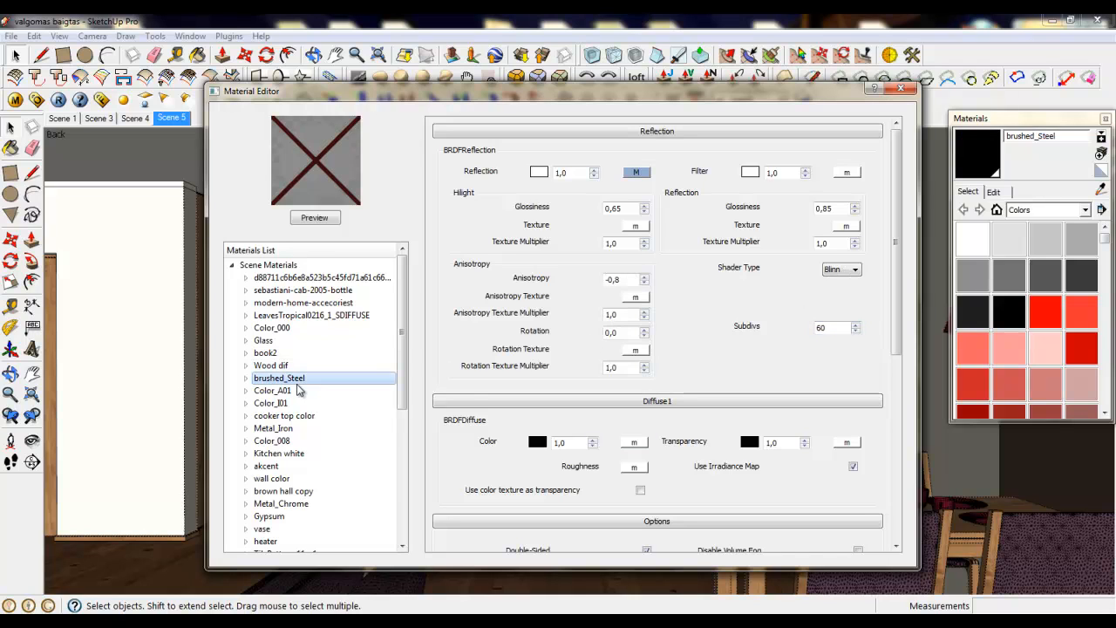
double_click(825, 326)
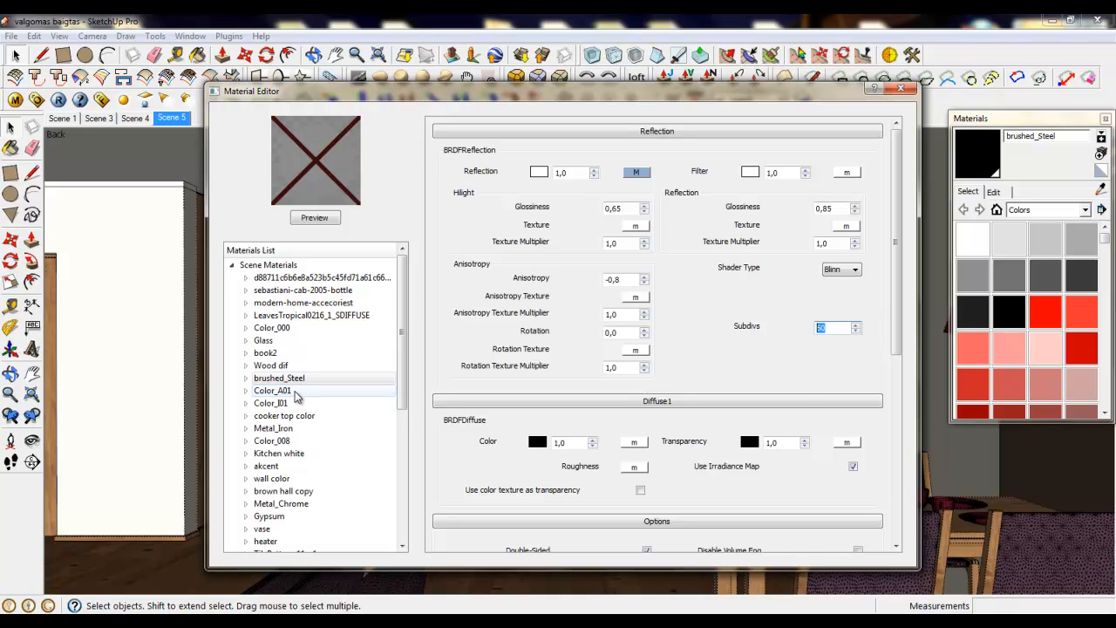
left_click(282, 416)
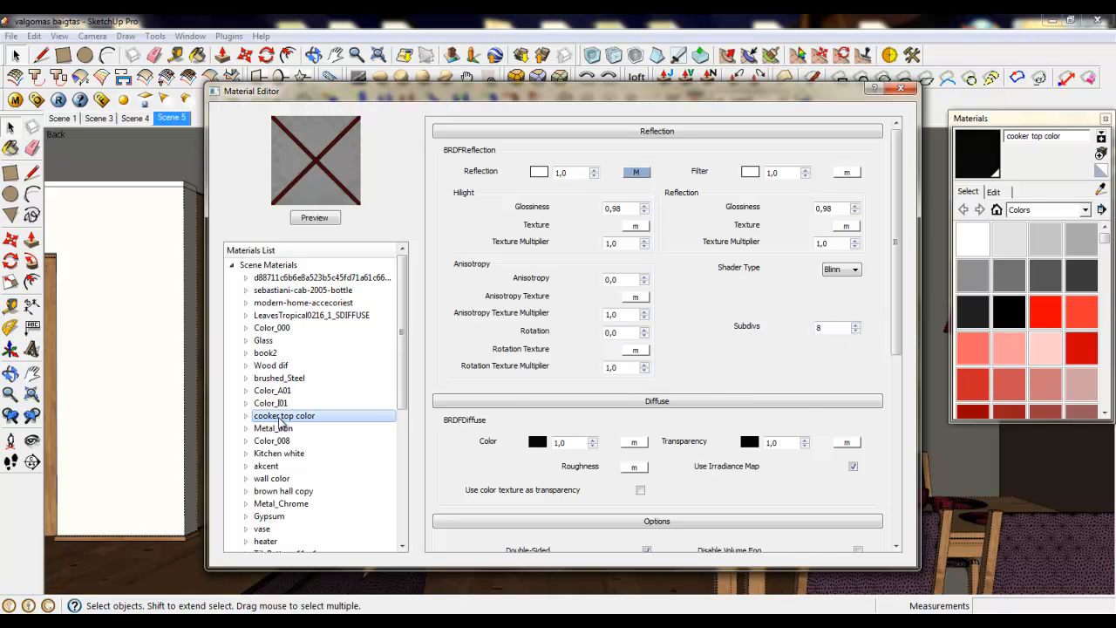
double_click(826, 328)
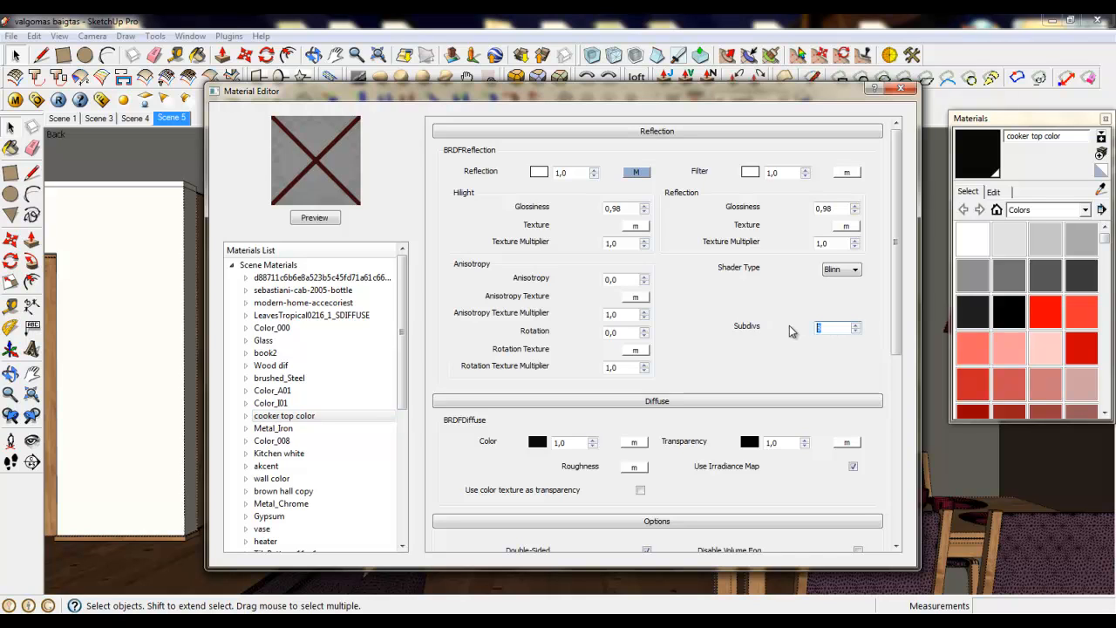
- Set the reflection Subdivs of the Metal_Iron and Kitchen white materials to 36
left_click(273, 428)
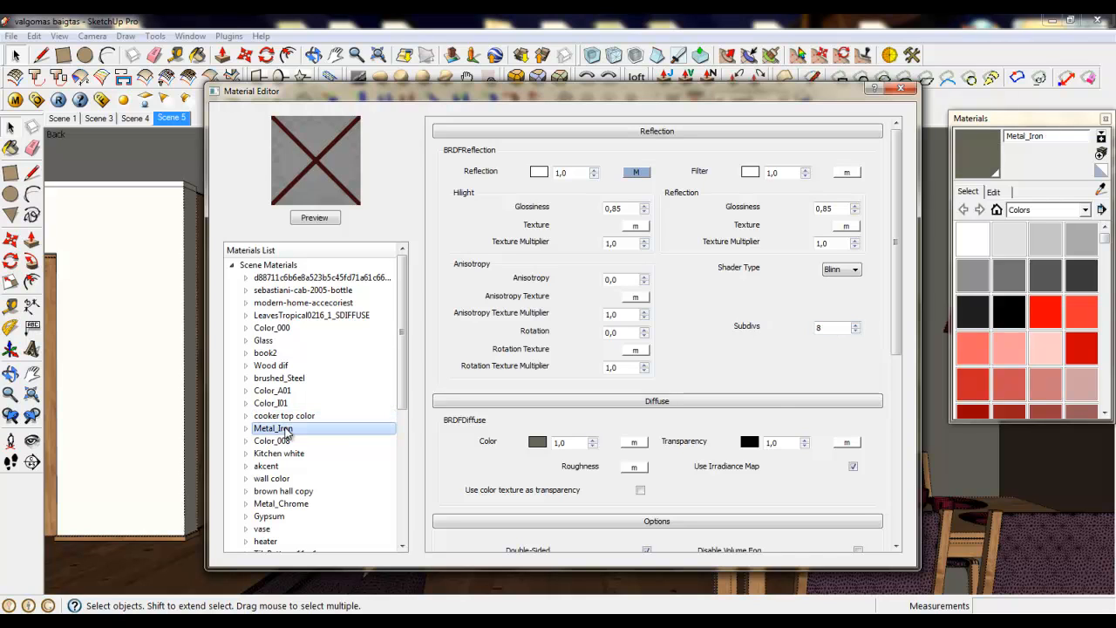
double_click(825, 328)
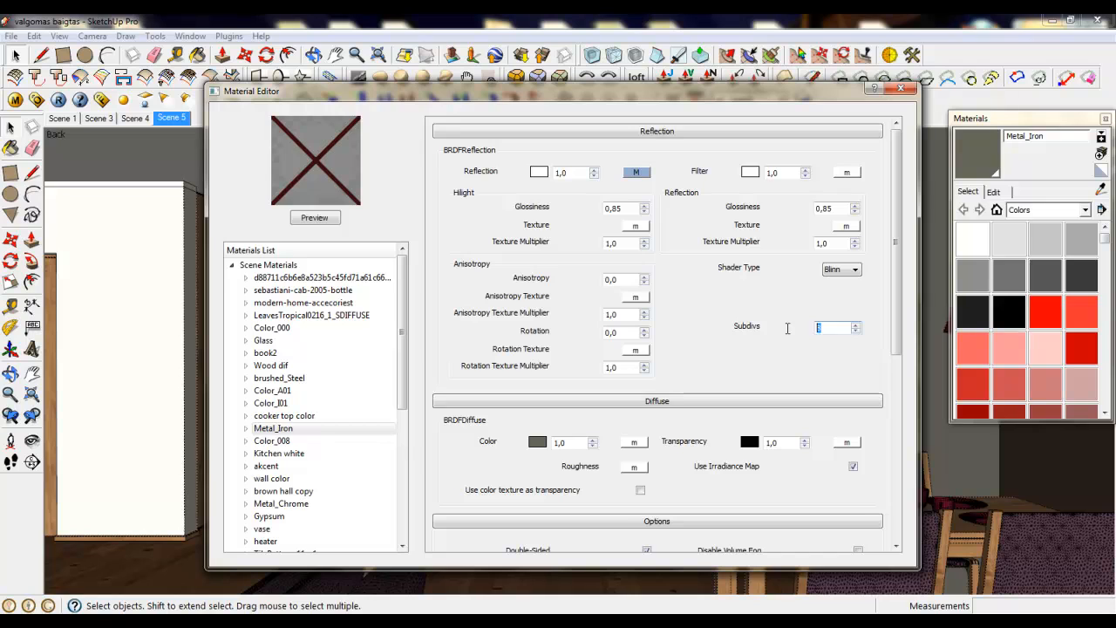
type("36")
left_click(284, 453)
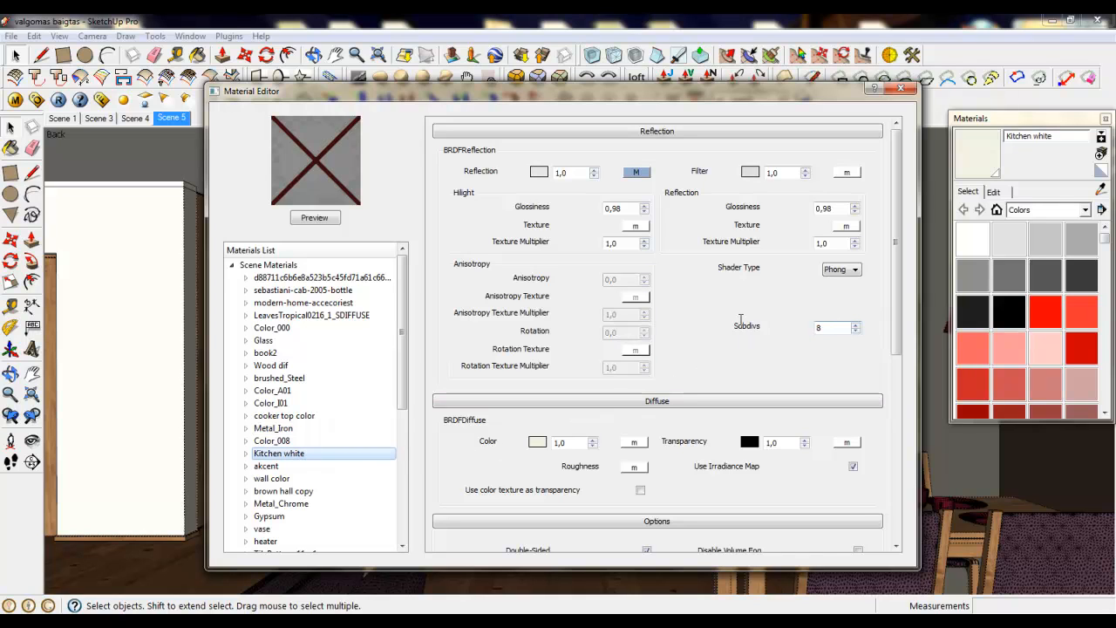
left_click_drag(824, 327, 741, 320)
type("36")
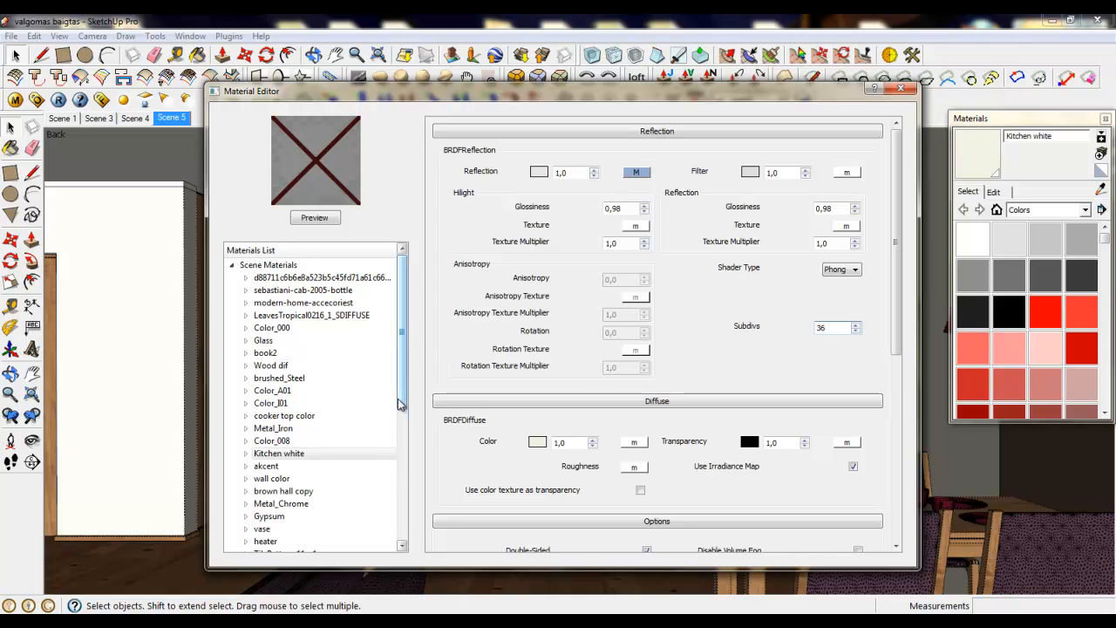
- Set the reflection Subdivs of the akcent material to 36
left_click_drag(404, 384, 403, 413)
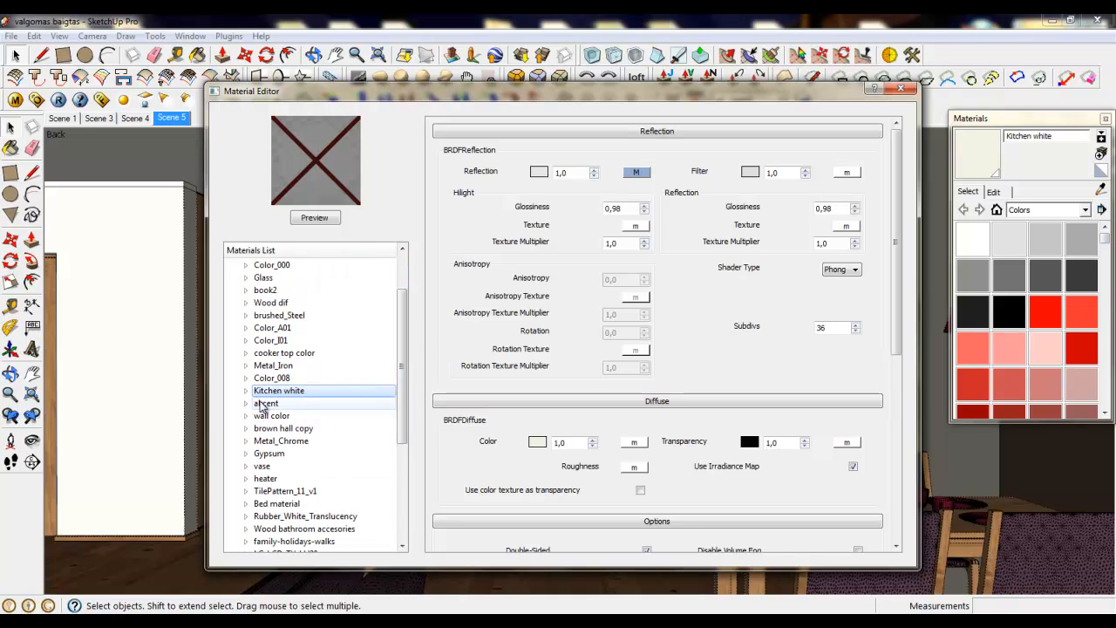
left_click(265, 403)
left_click_drag(826, 328, 800, 333)
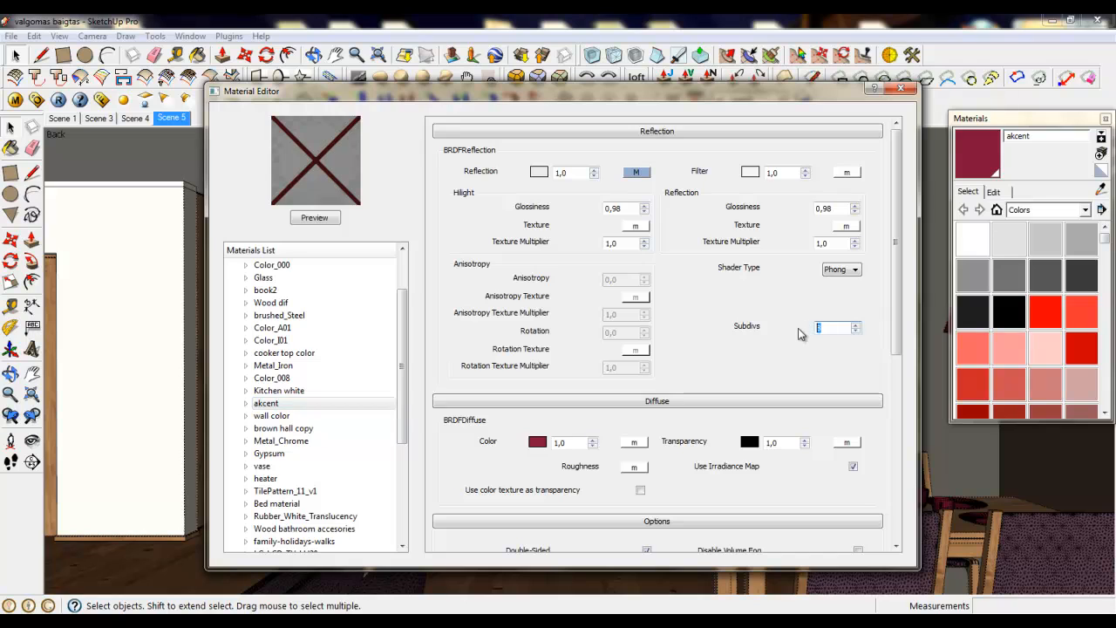
type("36")
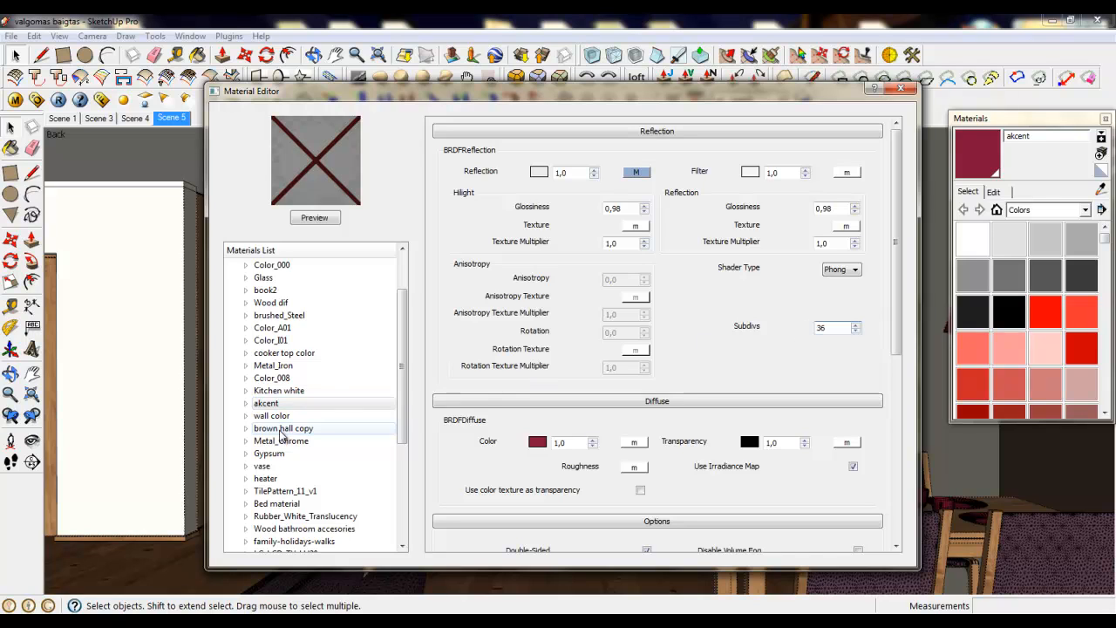
- Set the reflection Subdivs of the wall color and brown hall copy materials to 26
left_click(274, 416)
double_click(835, 327)
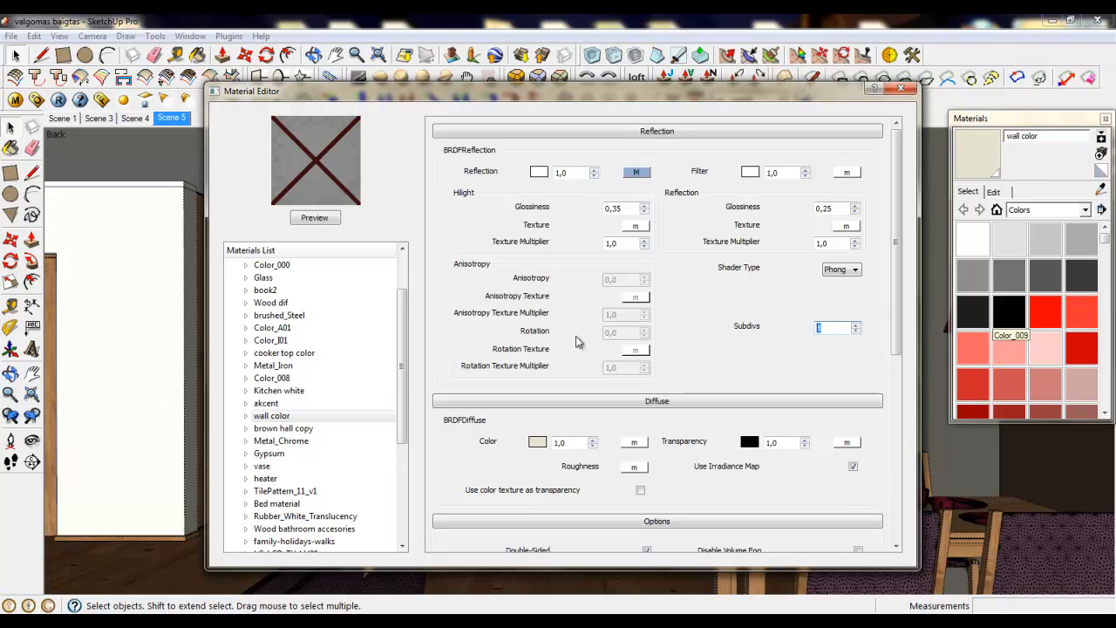
type("26")
left_click(300, 428)
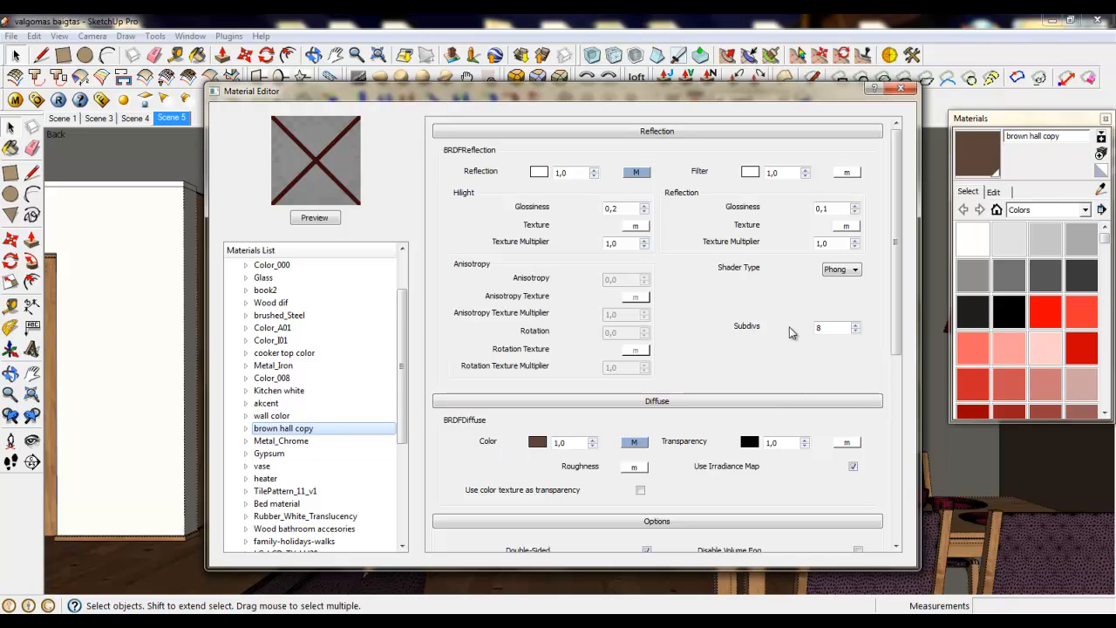
left_click_drag(824, 328, 789, 328)
type("26")
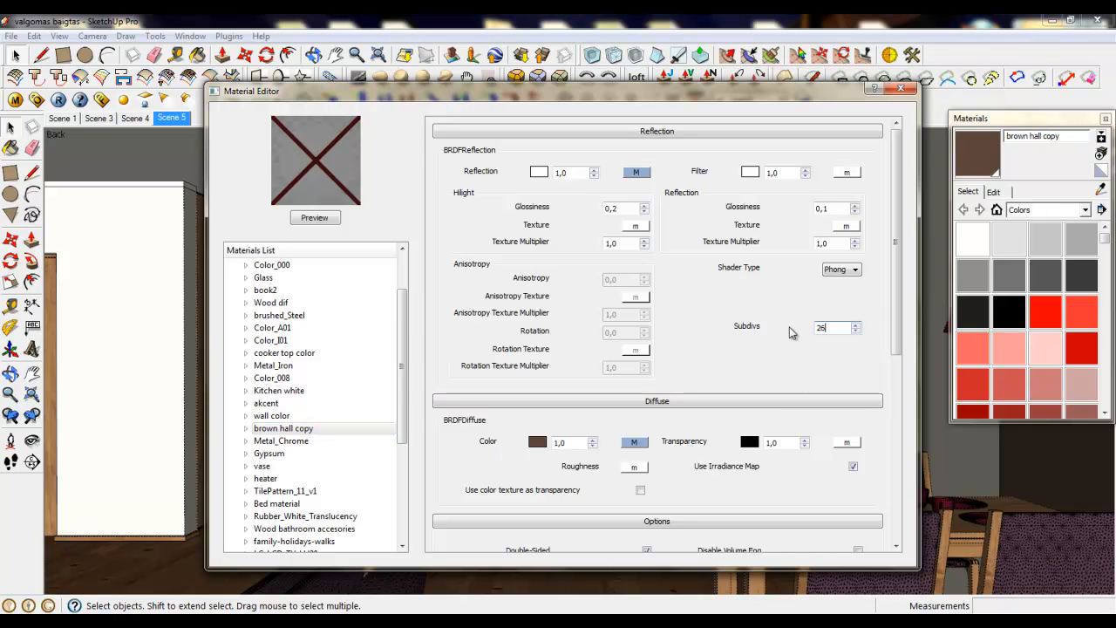
- Check the Metal_Chrome reflection settings and set the reflection Subdivs of the Gypsum material to 36
left_click(309, 441)
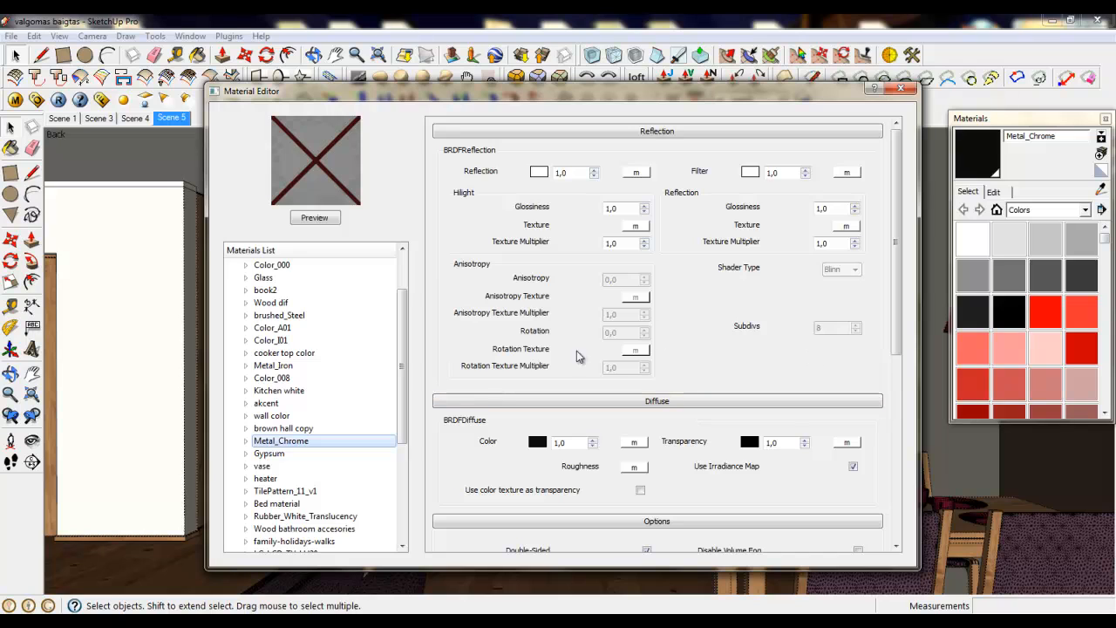
left_click_drag(403, 380, 404, 414)
left_click(279, 390)
left_click_drag(828, 328, 789, 330)
type("36")
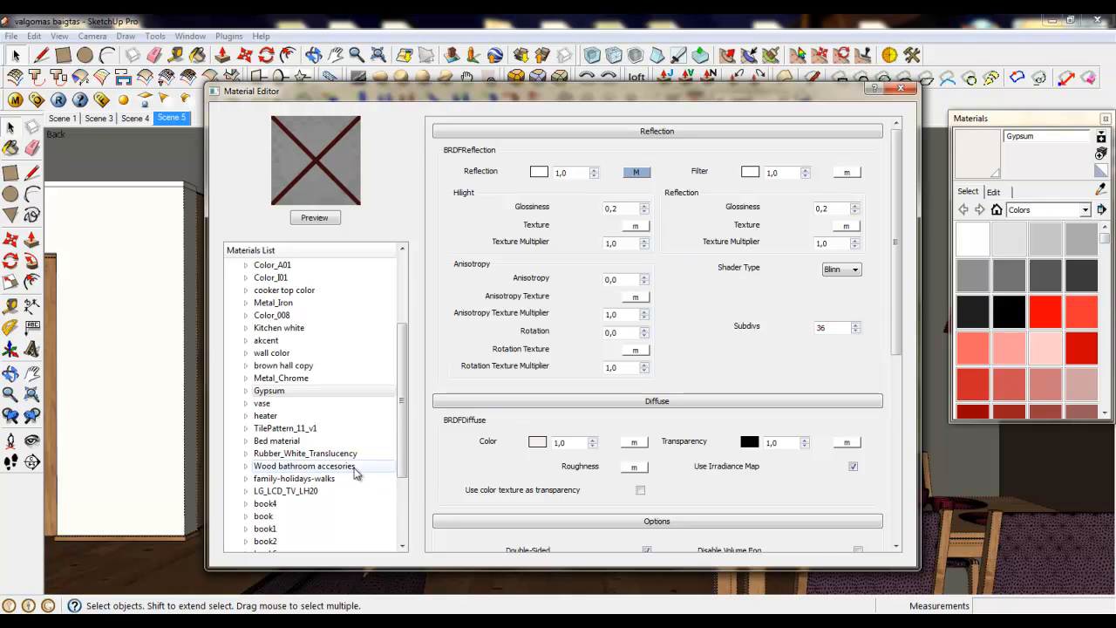
- Set the reflection Subdivs of TilePattern_11_v1 to 22 and of Bed material to 36
left_click(297, 428)
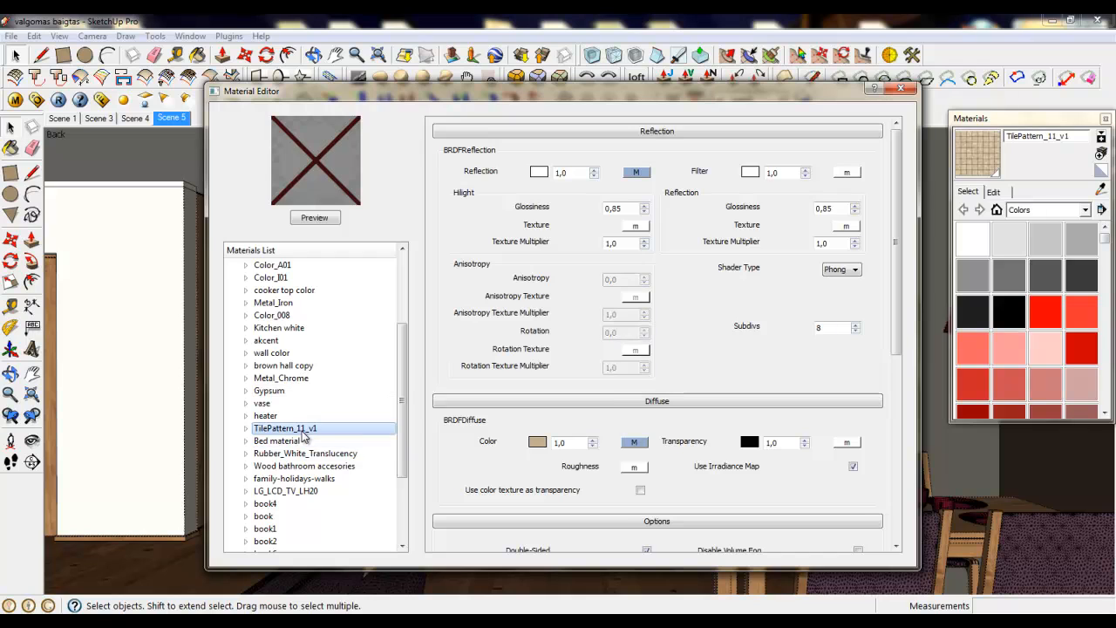
left_click(792, 328)
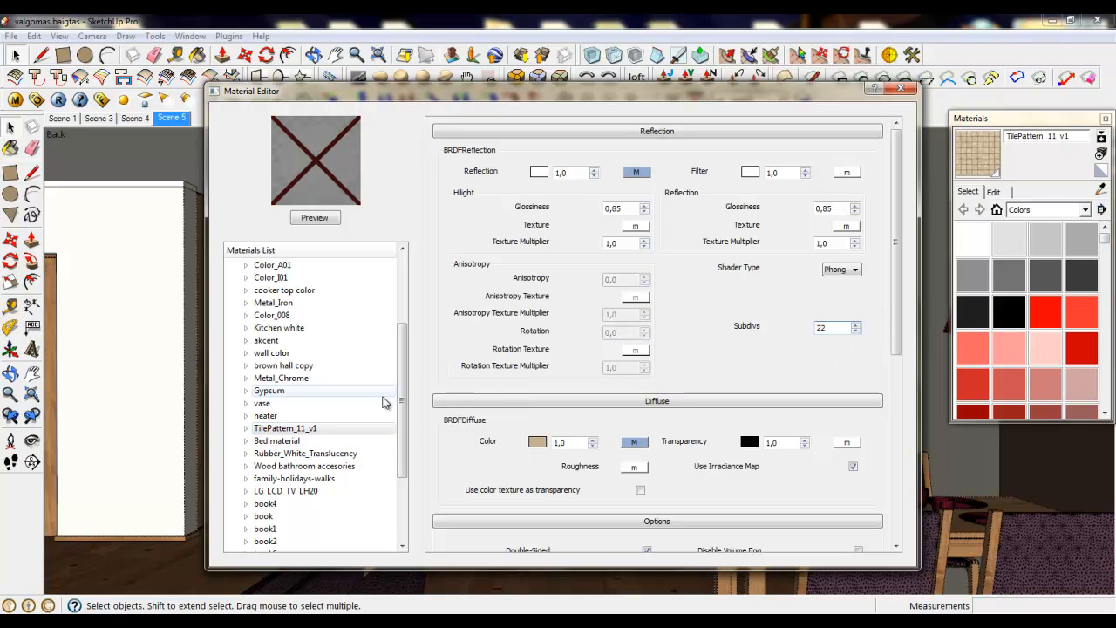
left_click(388, 441)
left_click(798, 325)
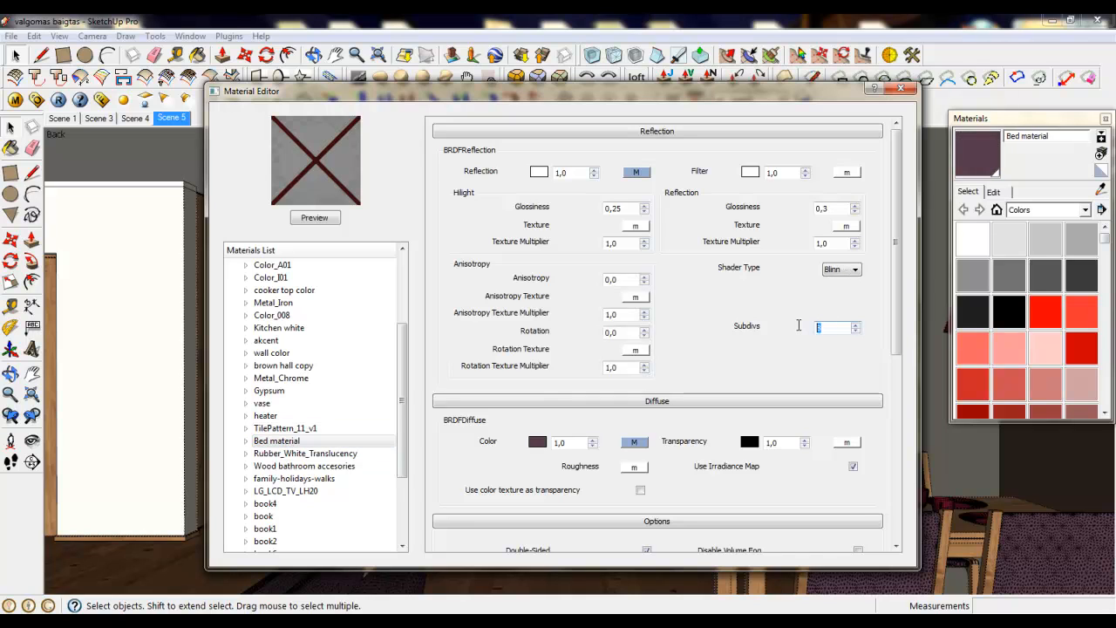
type("36")
- Examine the reflection layers and Subdivs of the book4, book, book2 and book6 materials
left_click_drag(404, 399, 403, 424)
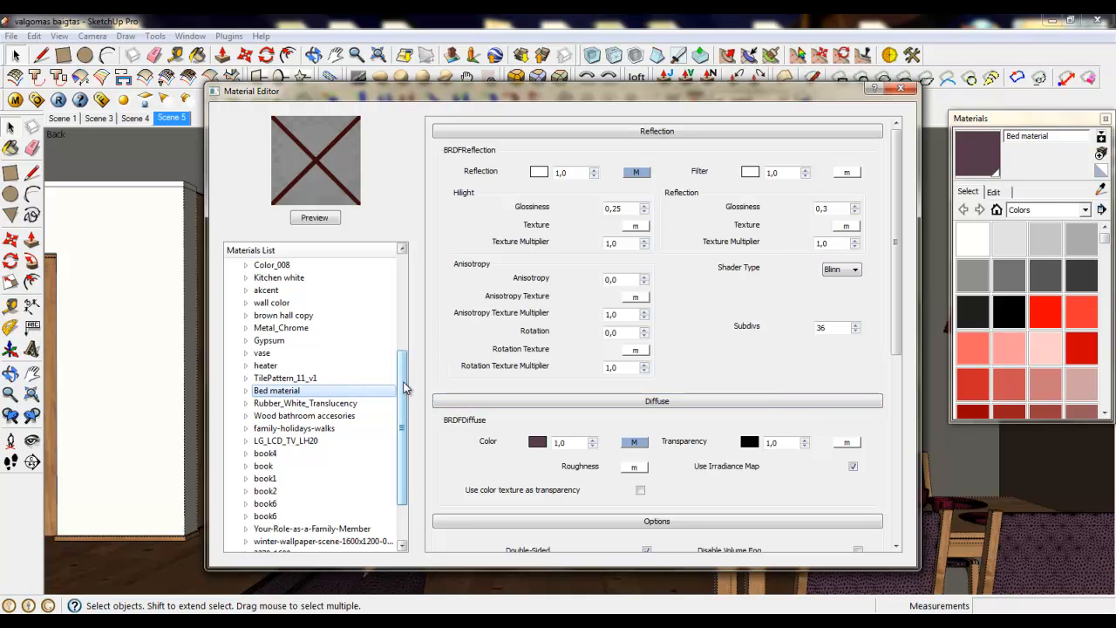
left_click_drag(403, 387, 404, 400)
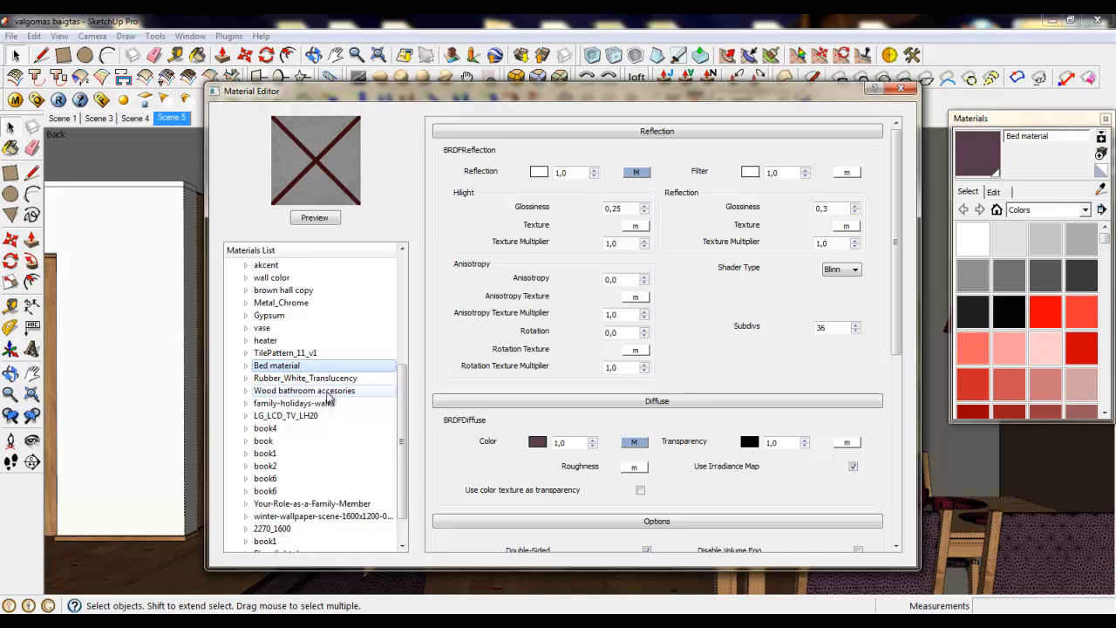
left_click(267, 433)
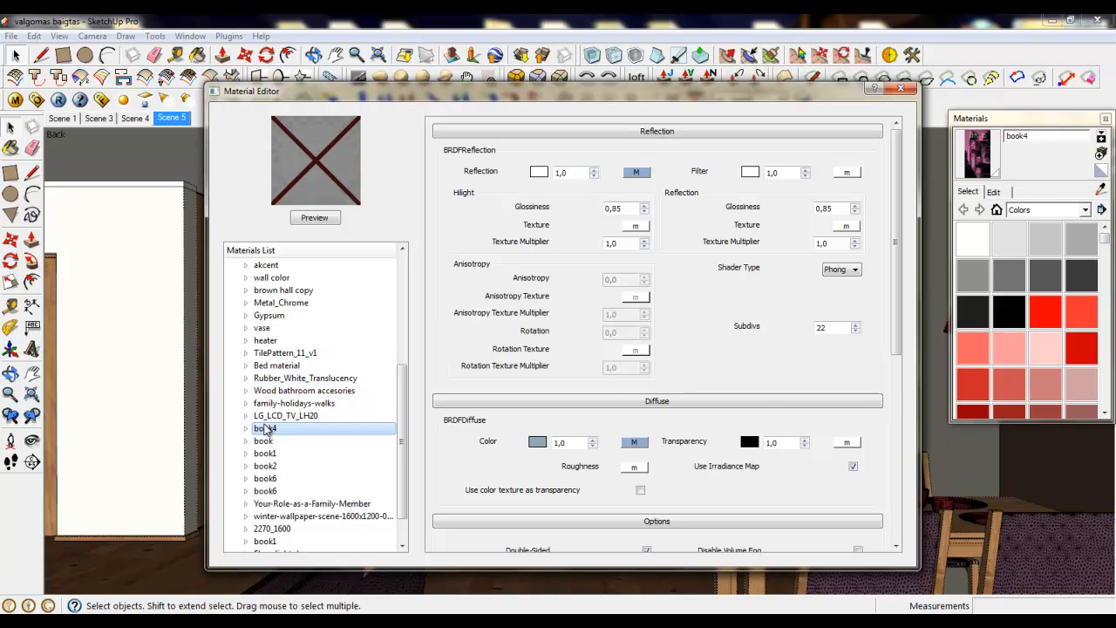
left_click(269, 442)
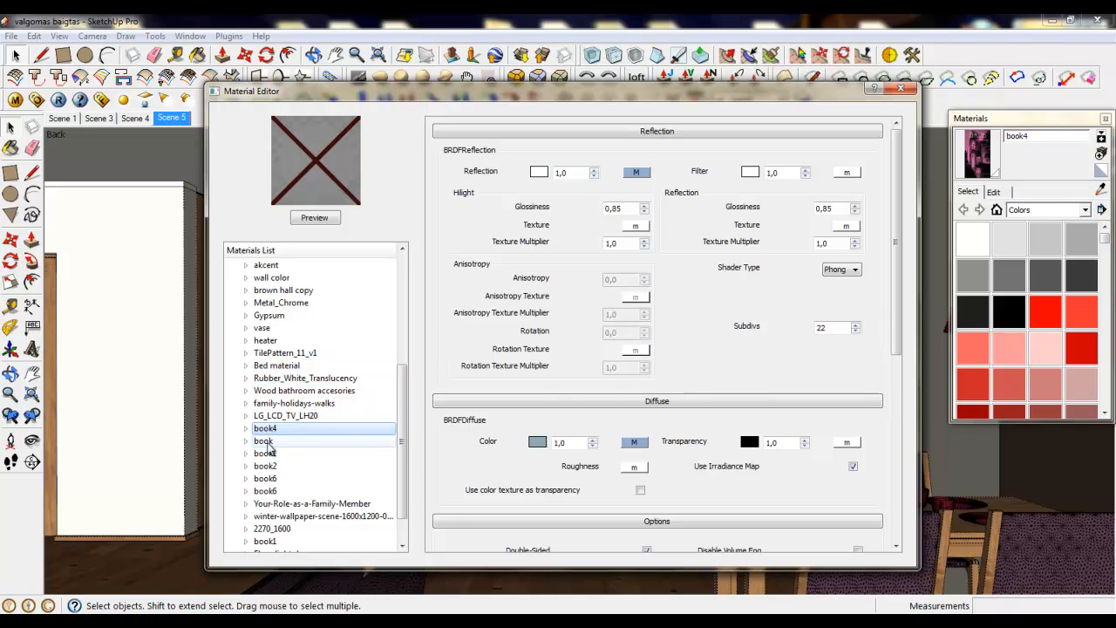
left_click(269, 466)
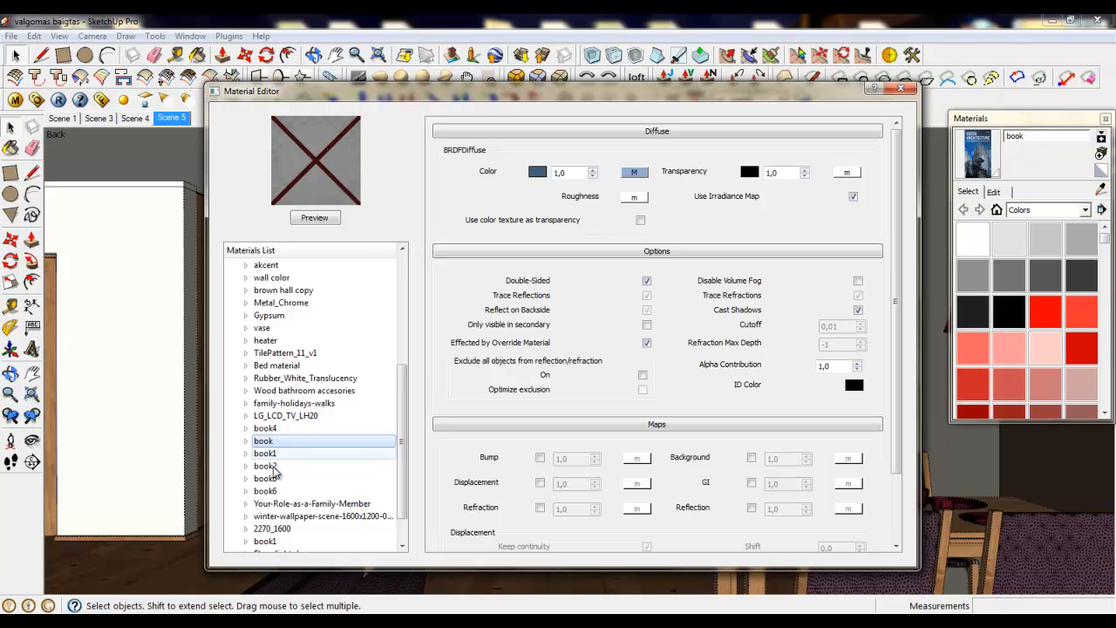
left_click(266, 478)
left_click(266, 491)
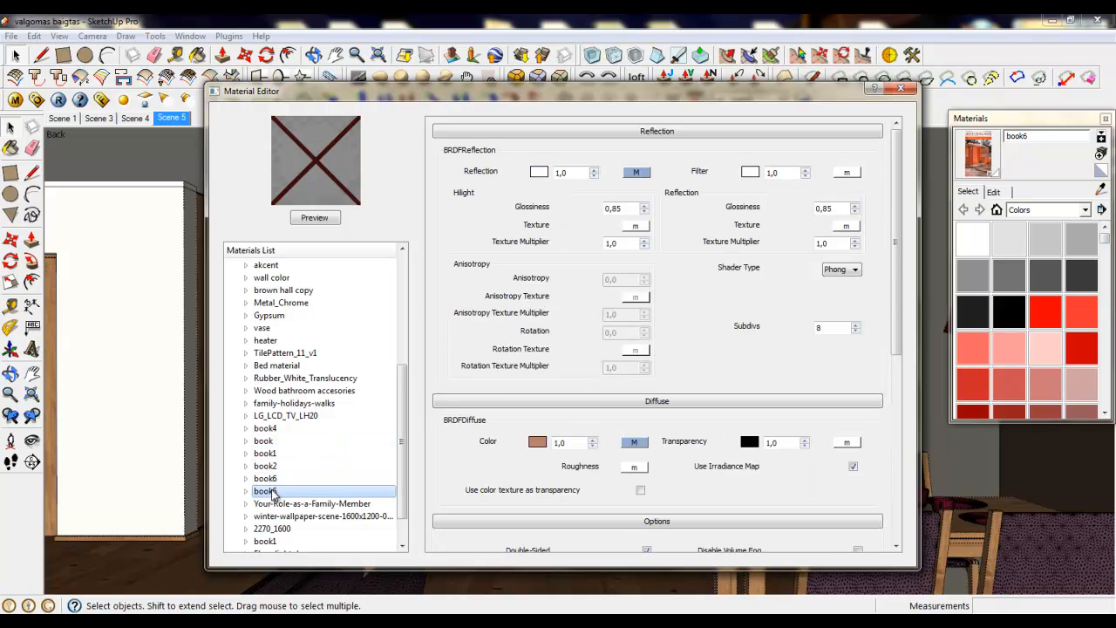
scroll(401, 472, "up", 1)
scroll(401, 471, "down", 2)
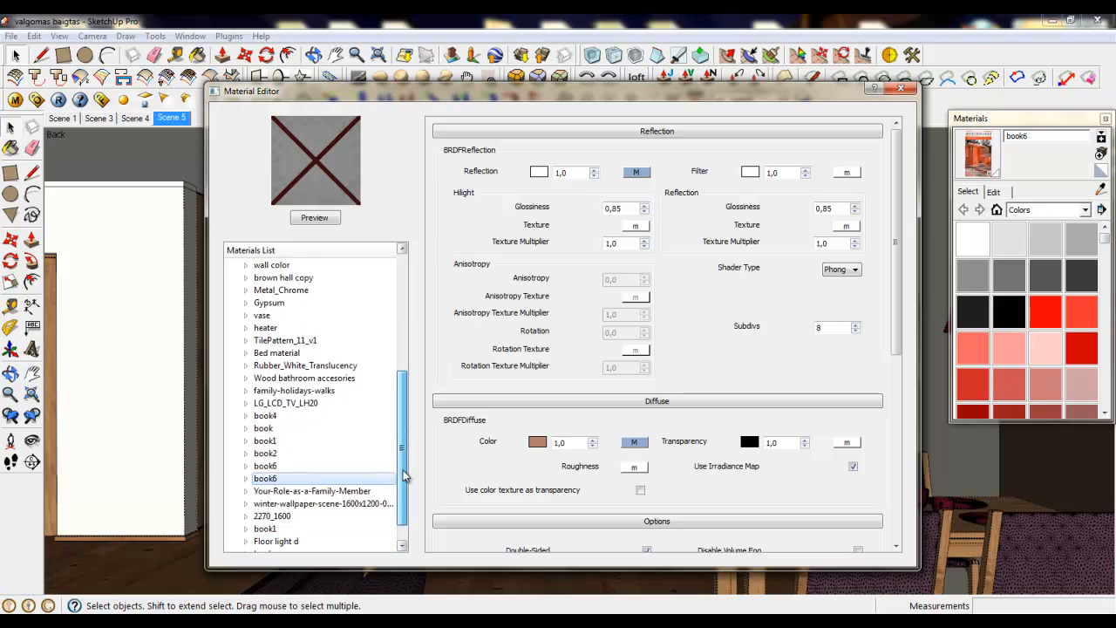
- Examine the layers of the book1 material and the reflection Subdivs of the book4 material
left_click(265, 429)
right_click(272, 430)
mouse_move(384, 437)
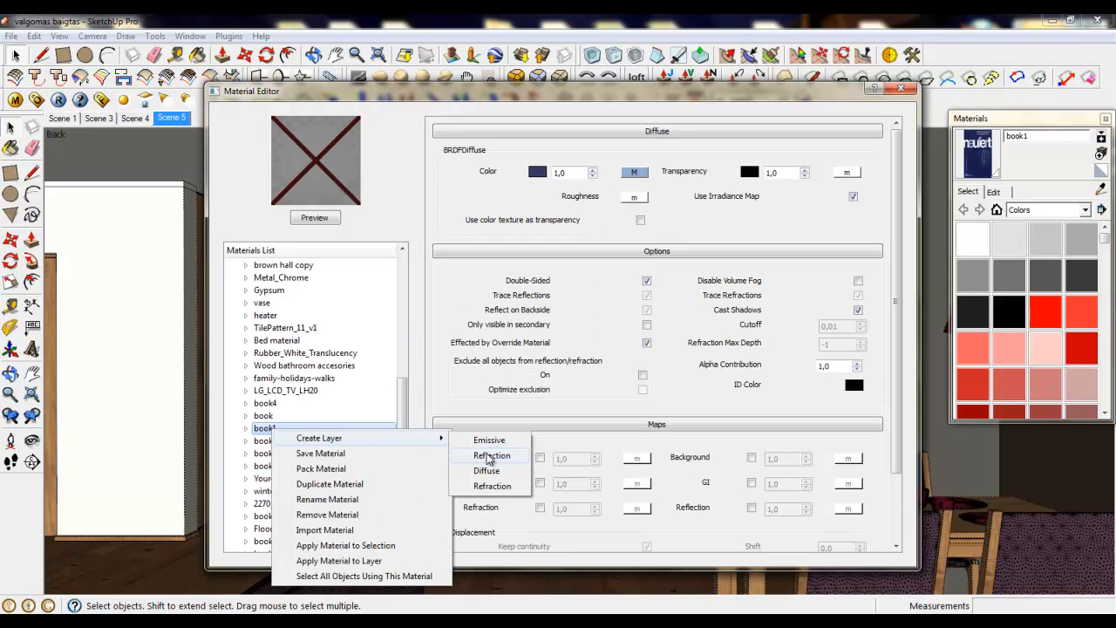
left_click(410, 417)
left_click(265, 415)
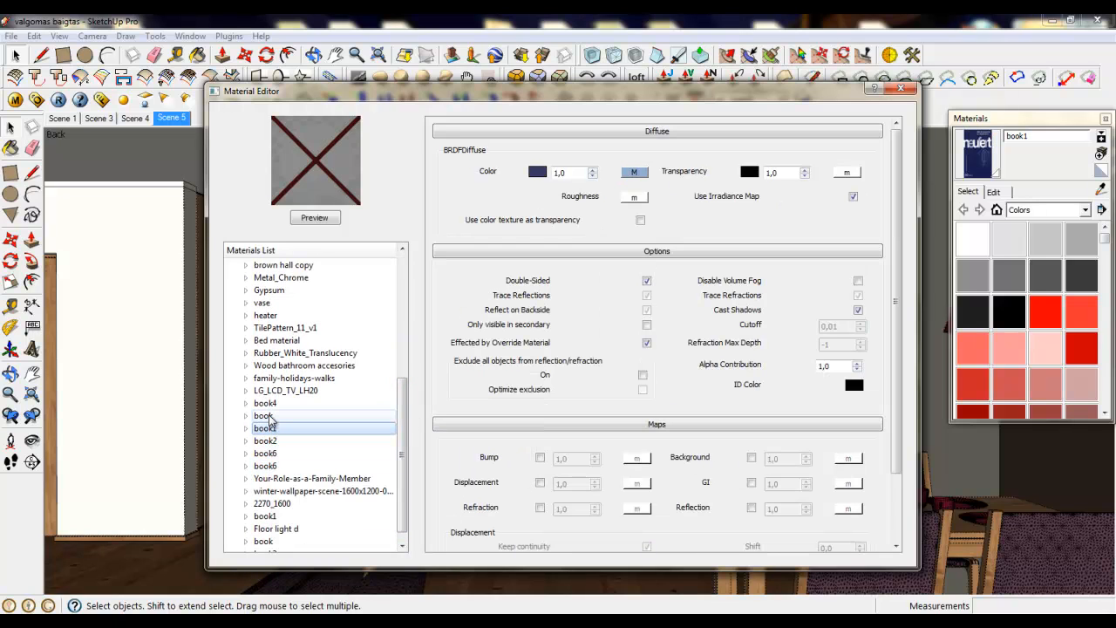
left_click(266, 402)
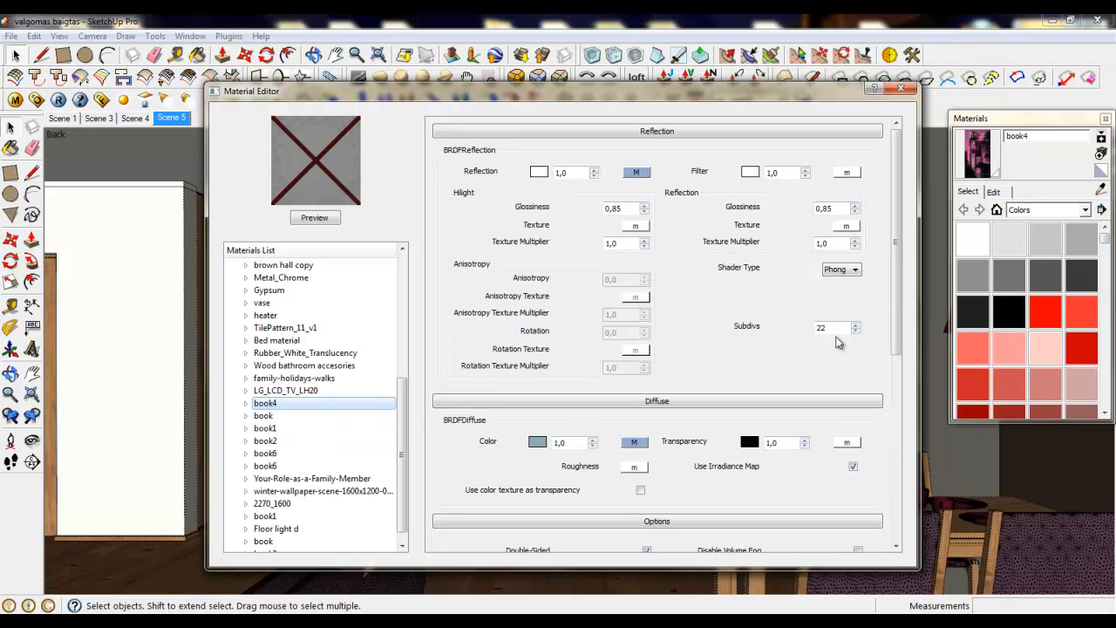
- Add a reflection layer to the Floor light d material and assign a TexFresnel map to its reflection
left_click_drag(404, 416, 402, 436)
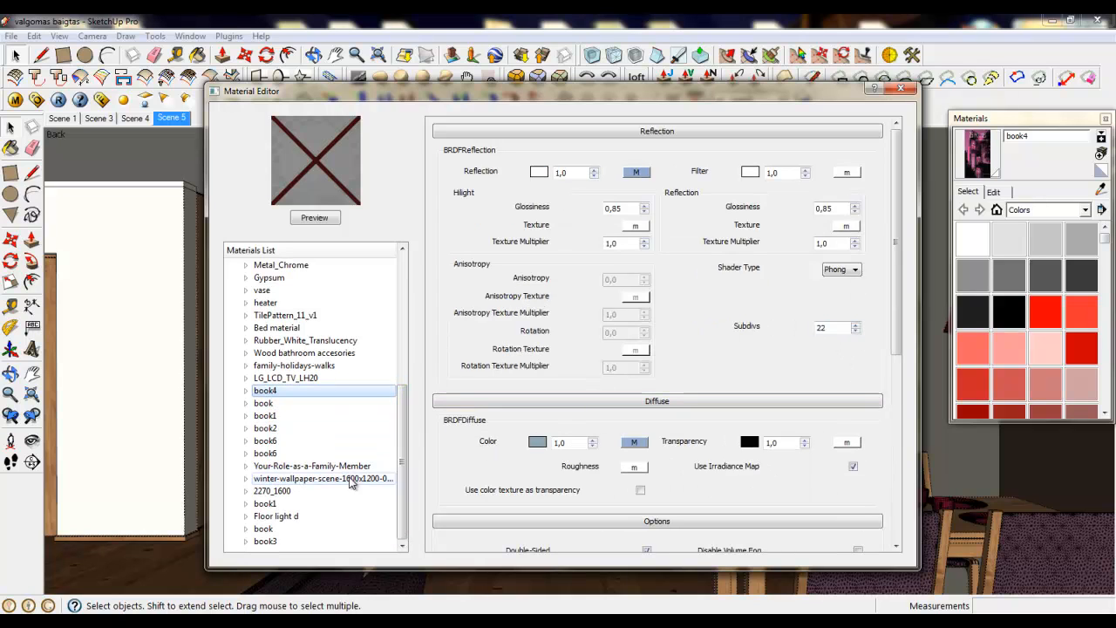
left_click(296, 516)
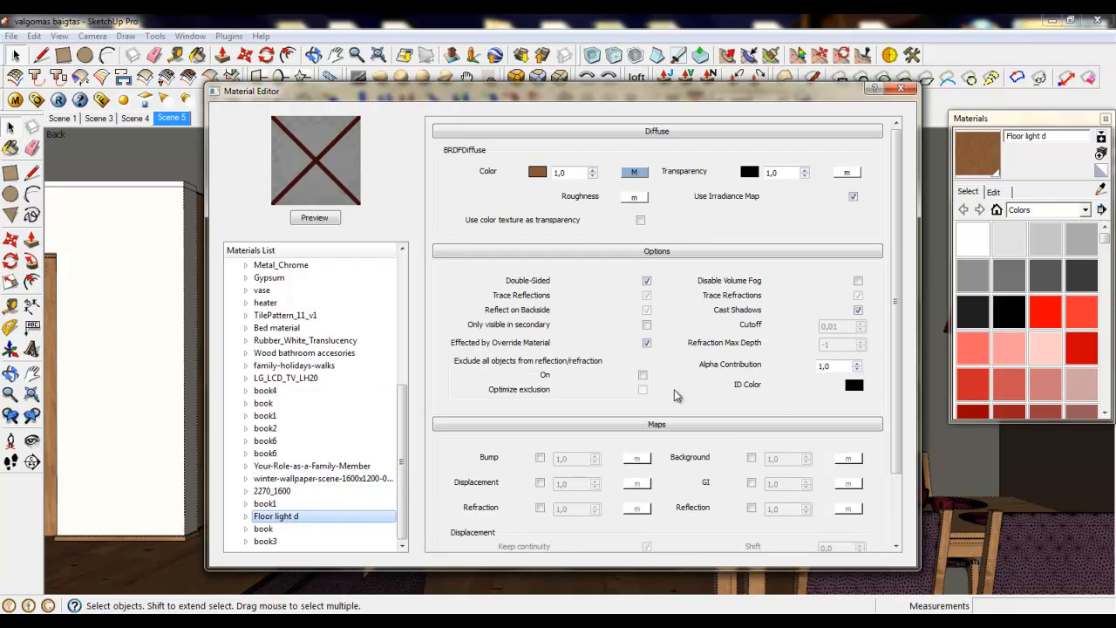
right_click(273, 522)
mouse_move(444, 369)
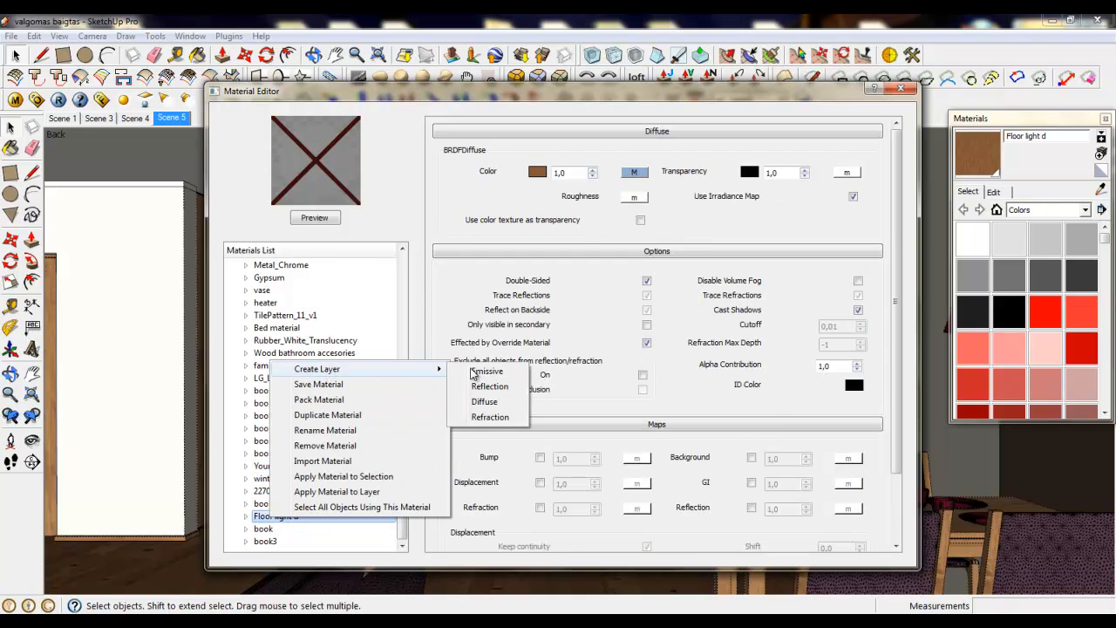
left_click(501, 392)
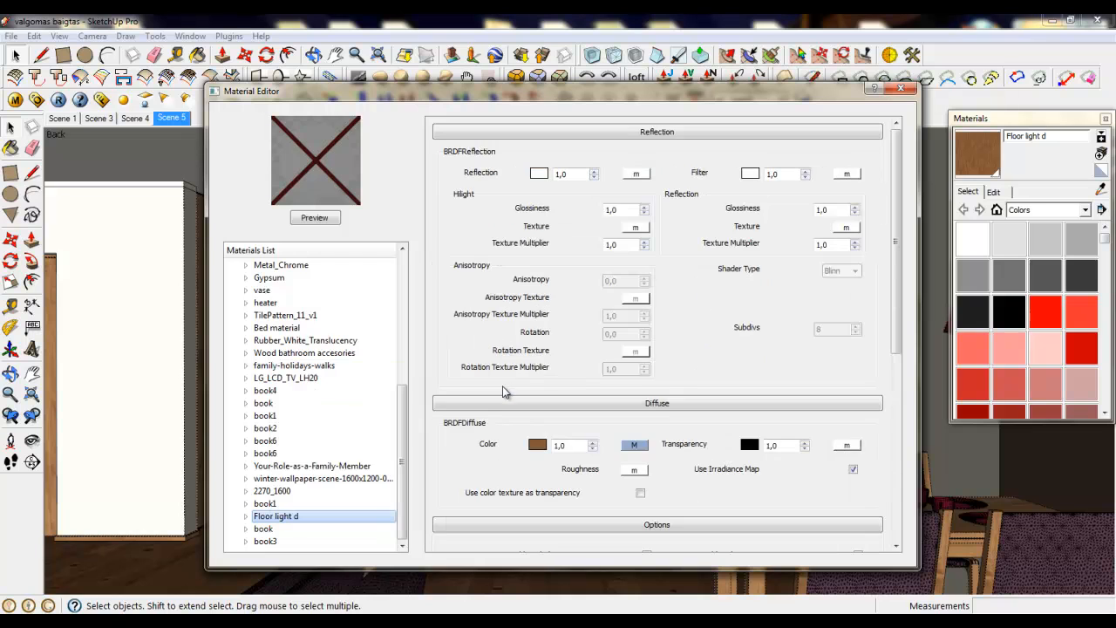
left_click(636, 174)
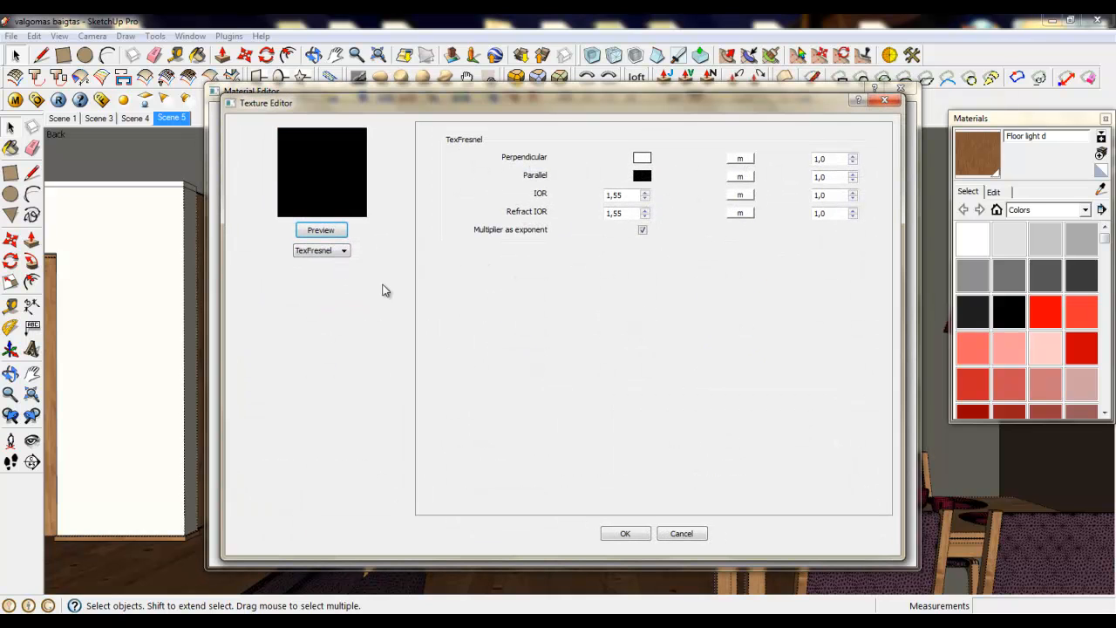
left_click(621, 534)
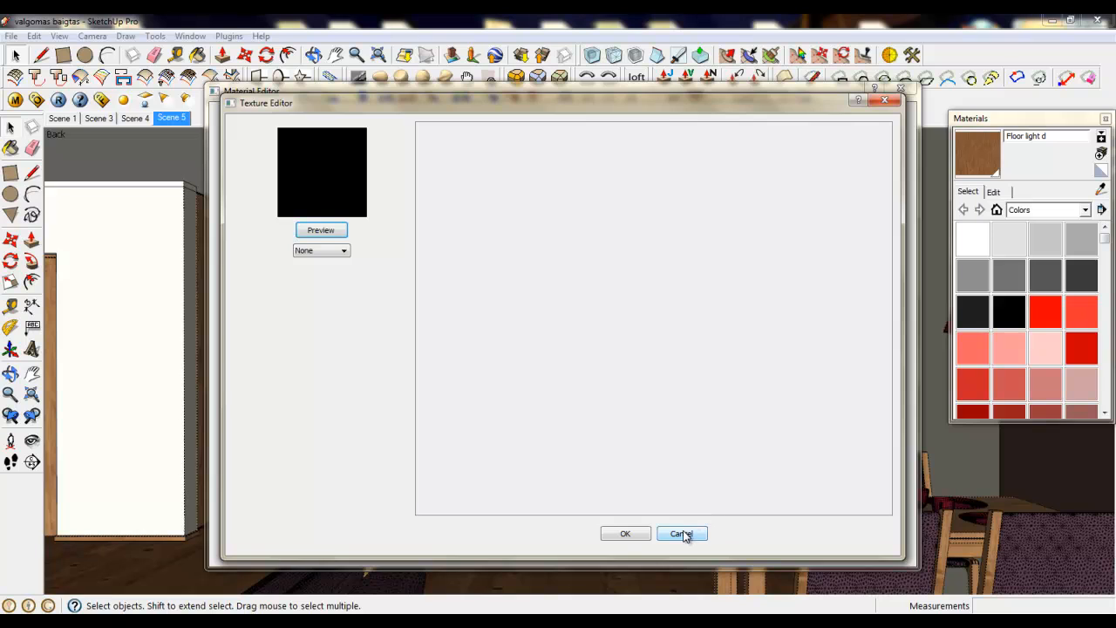
left_click(678, 533)
- Lower the highlight glossiness of Floor light d to 0,9 and set its reflection Subdivs to 36
left_click(645, 214)
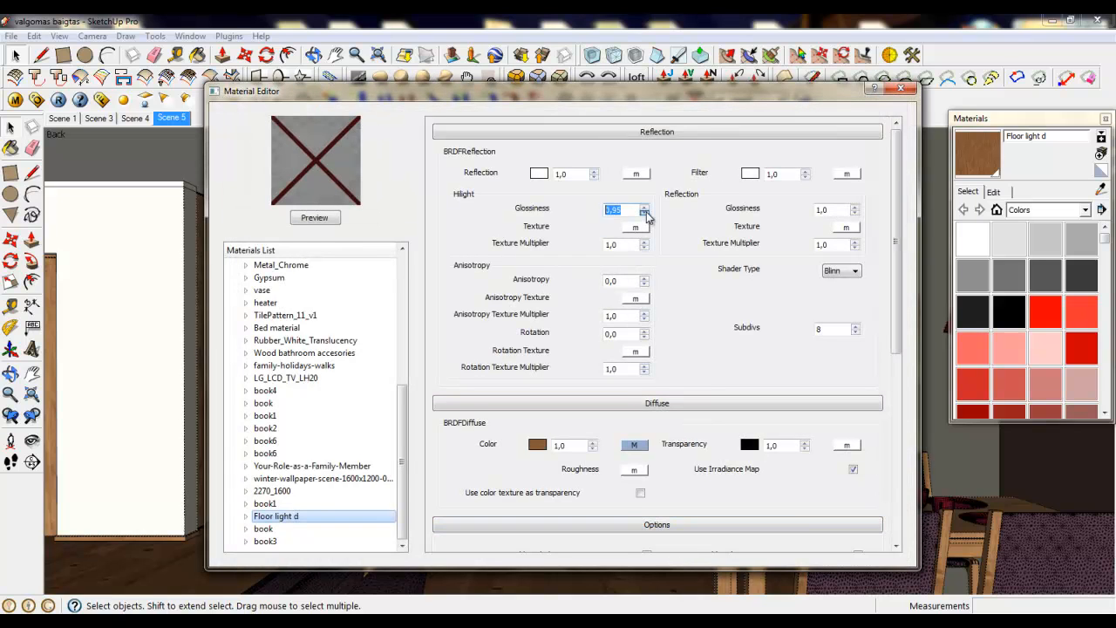
left_click_drag(825, 328, 775, 330)
type("36")
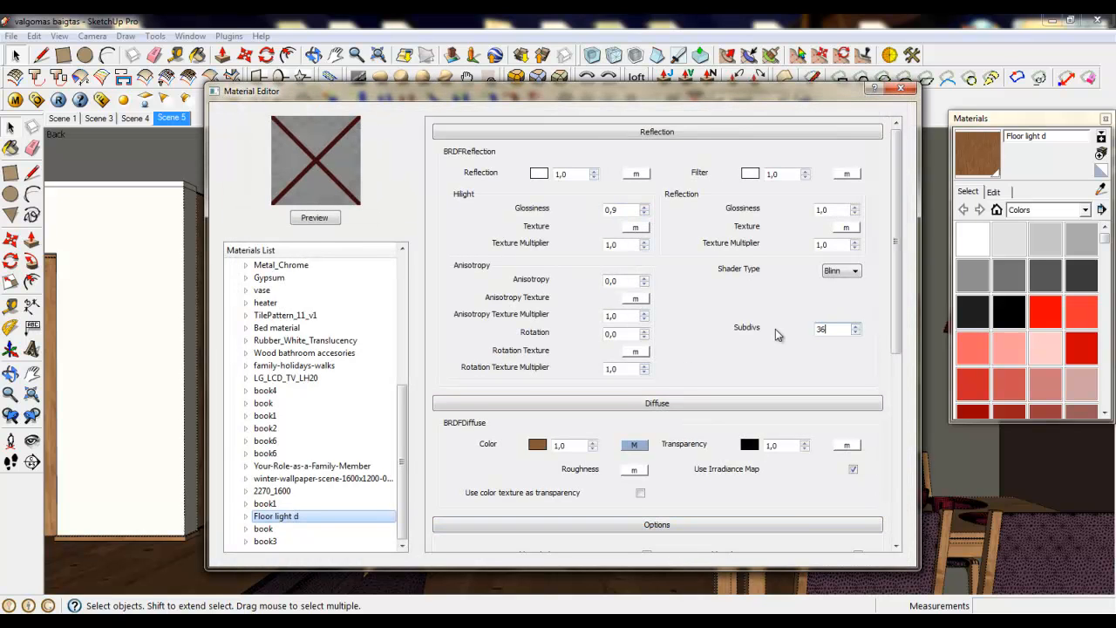
left_click(775, 330)
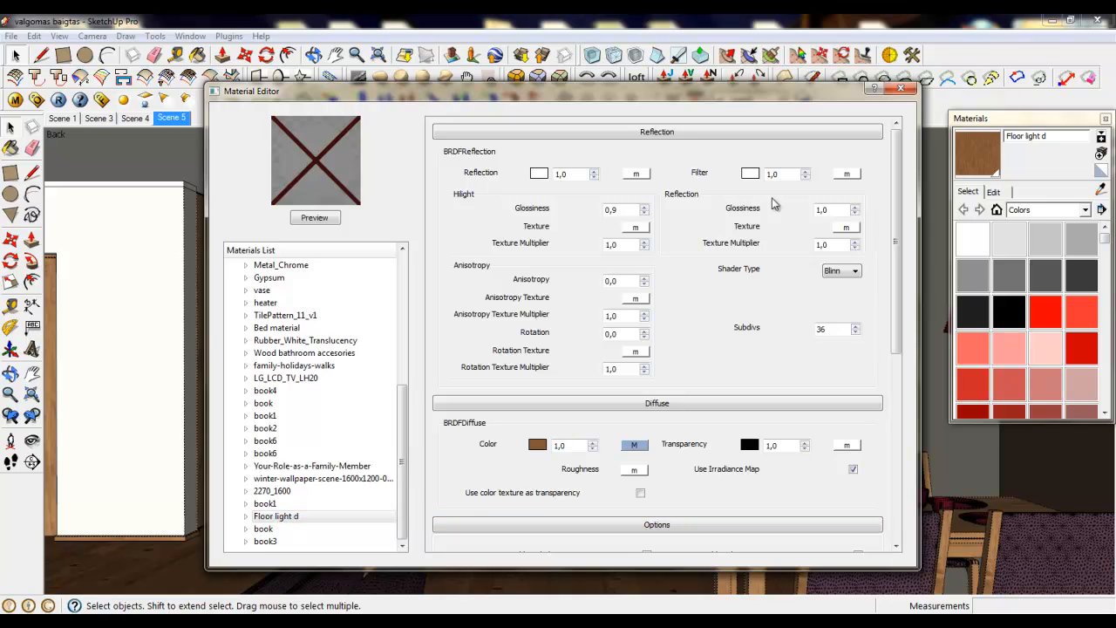
left_click(307, 516)
- Set the highlight glossiness of Floor light d to 0,65 and the reflection glossiness to 0,8, and check its Fresnel reflection map
double_click(634, 211)
double_click(826, 209)
left_click(639, 174)
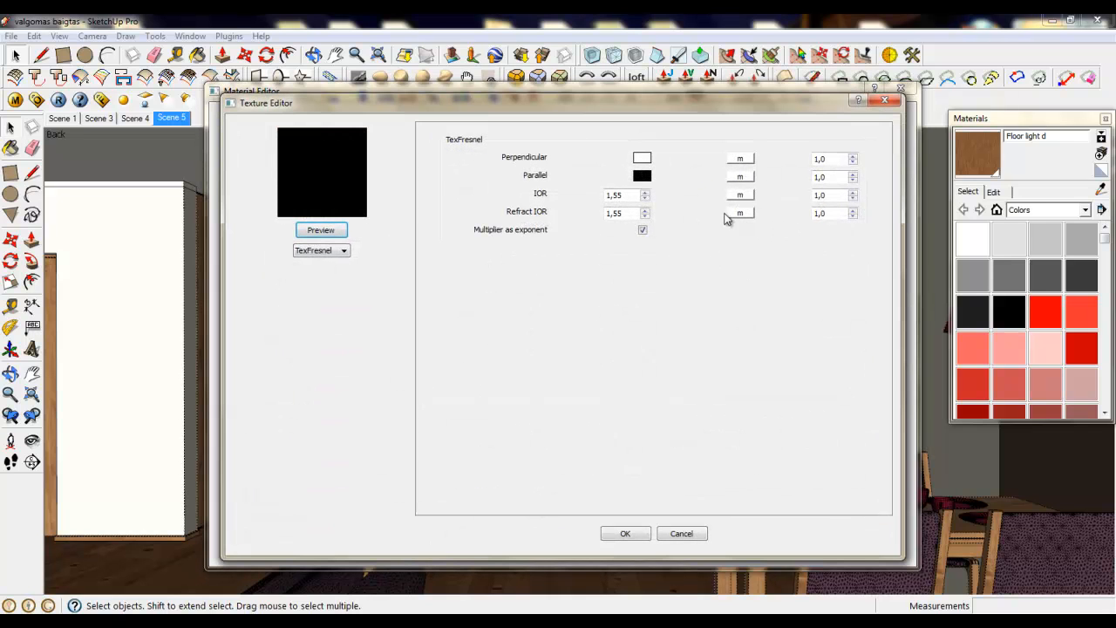
left_click(685, 534)
left_click(688, 534)
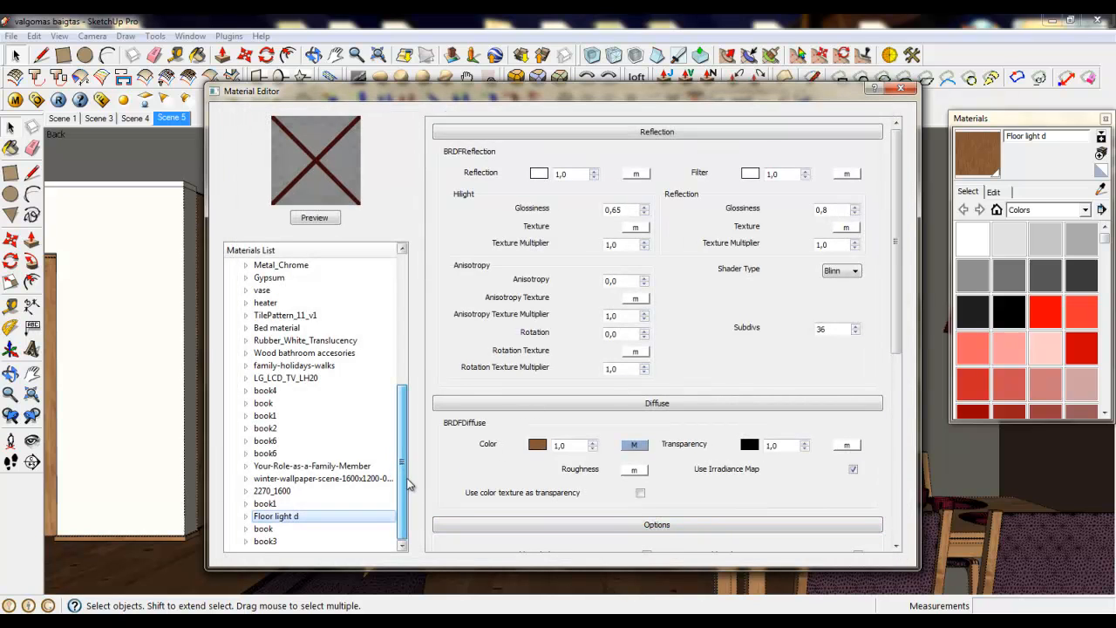
- Check the layers of the last book and book3 materials in the list and close the Material Editor
left_click(270, 529)
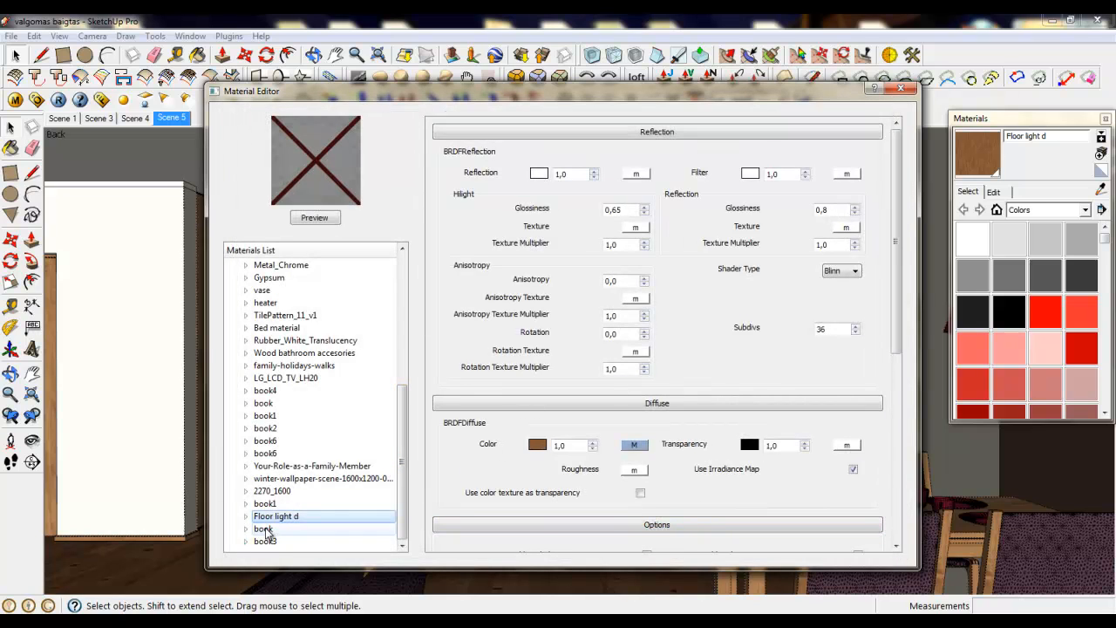
left_click(267, 541)
left_click(272, 530)
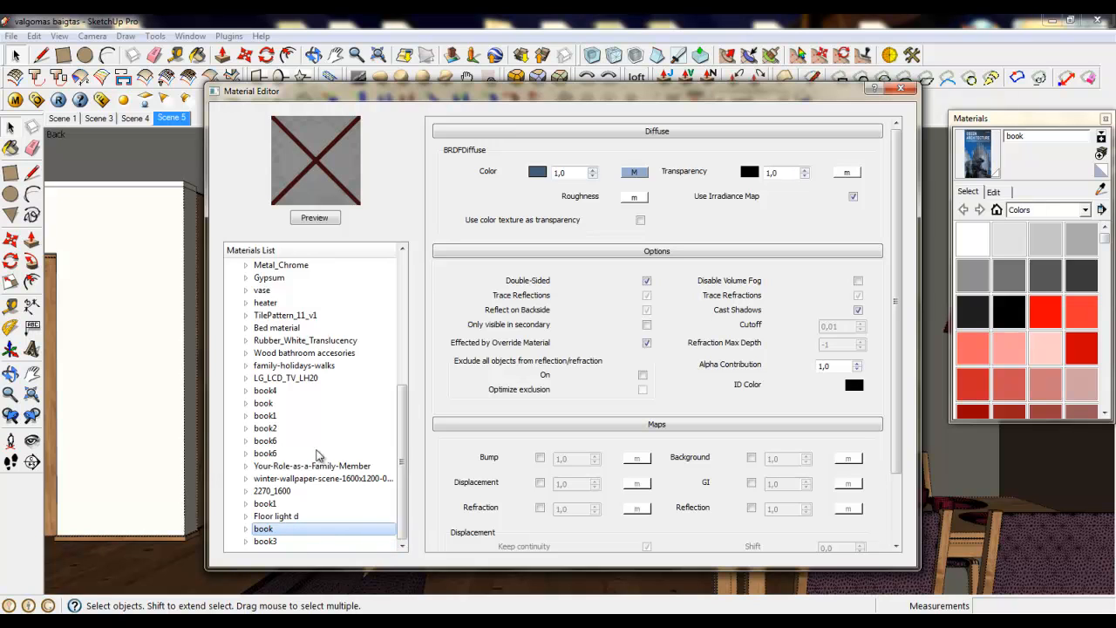
left_click_drag(403, 461, 406, 337)
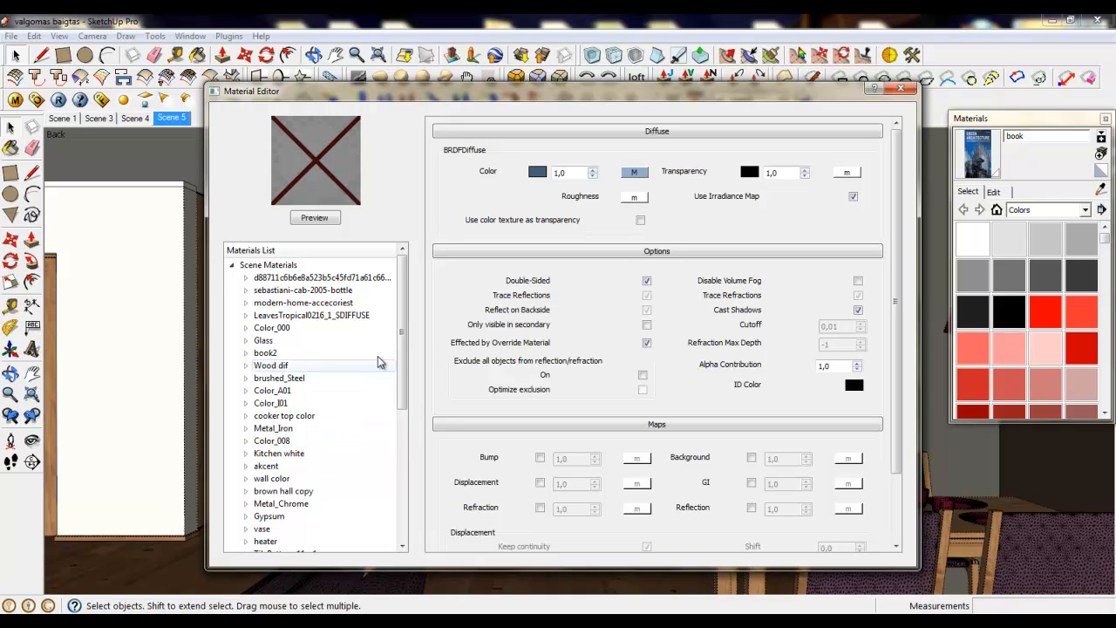
left_click(900, 88)
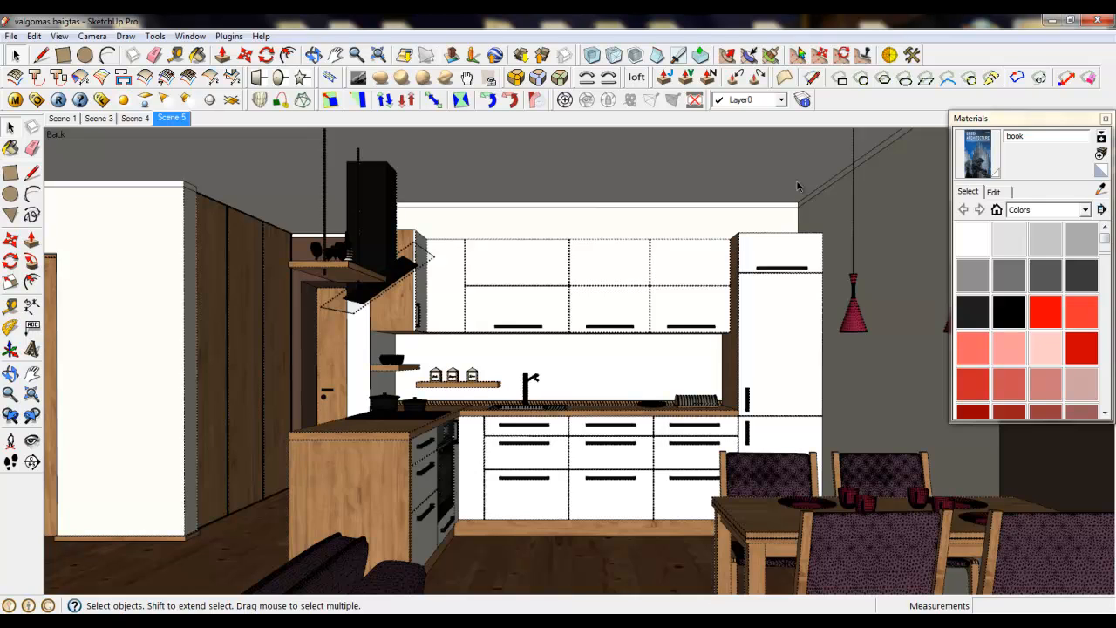
- Show the rendered kitchen image in the V-Ray frame buffer and reposition its window for inspection
left_click(101, 102)
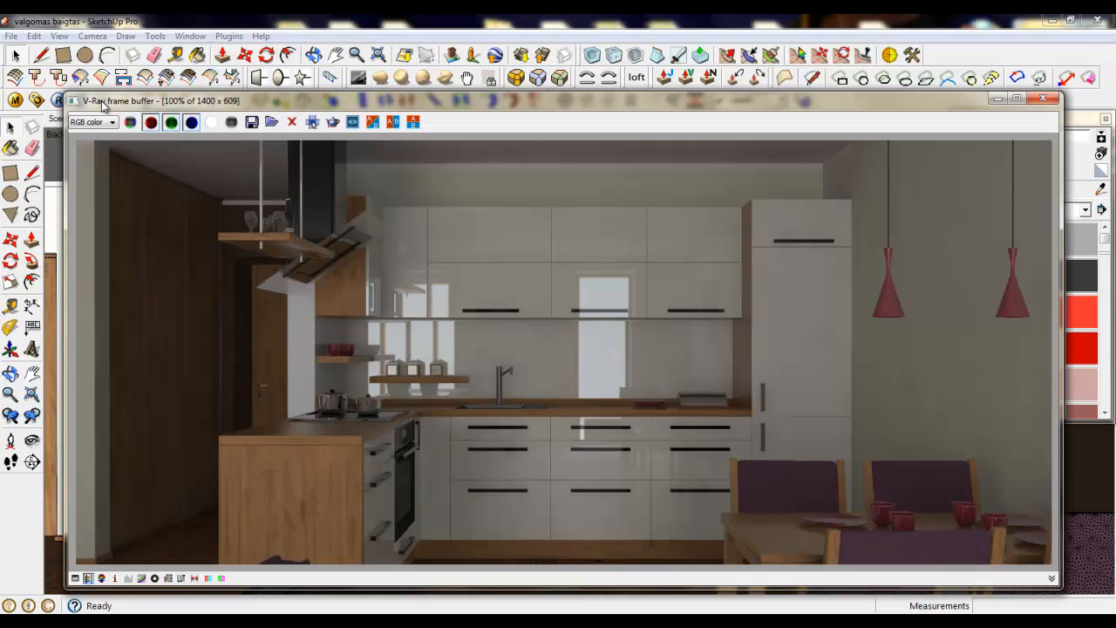
left_click_drag(255, 105, 251, 45)
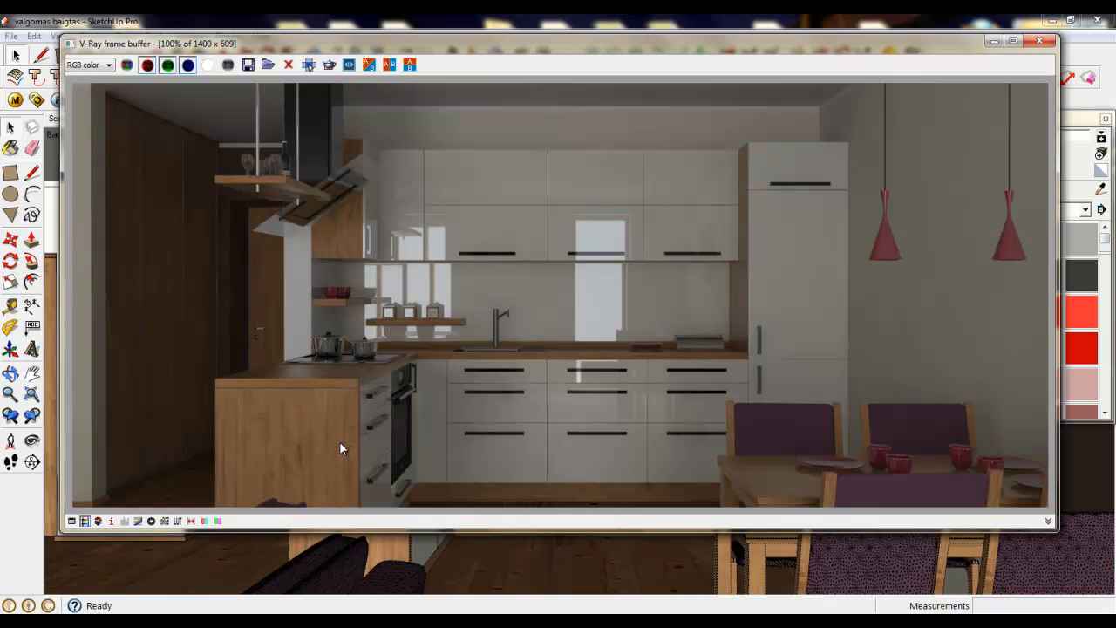
left_click_drag(438, 42, 424, 38)
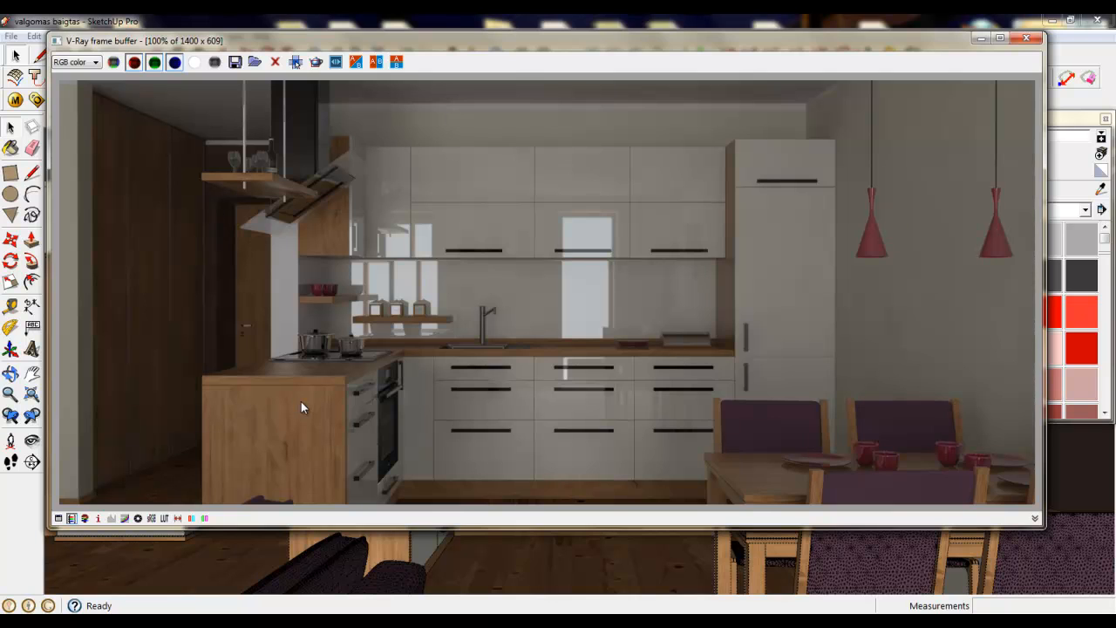
- Start saving the rendered image in the post production folder and review the available file formats
left_click(235, 61)
left_click_drag(487, 114, 479, 105)
left_click(510, 375)
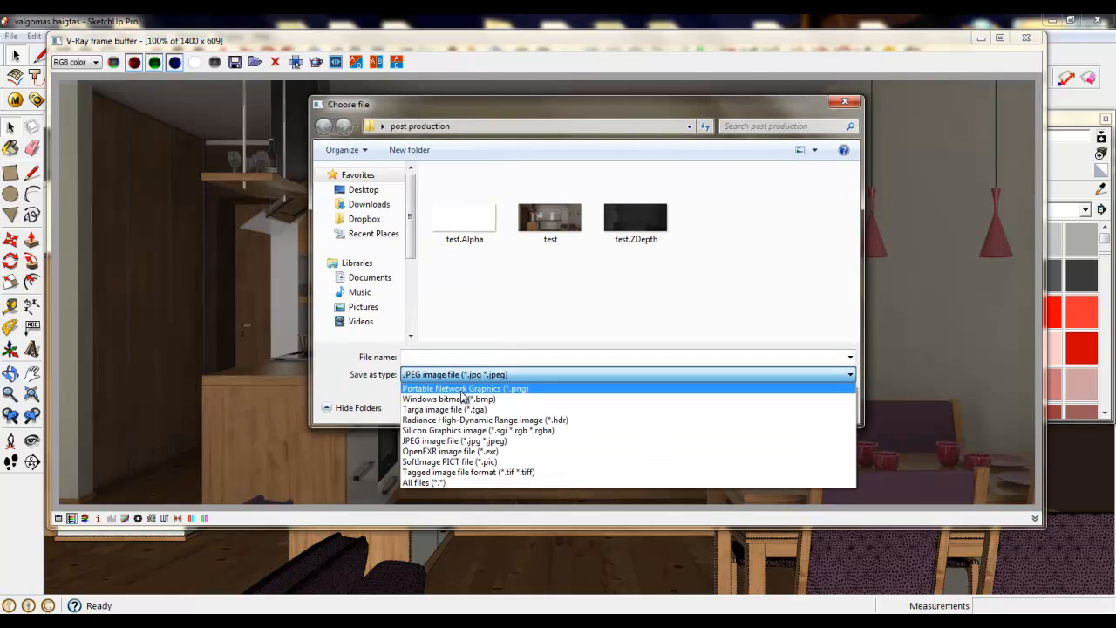
left_click(528, 282)
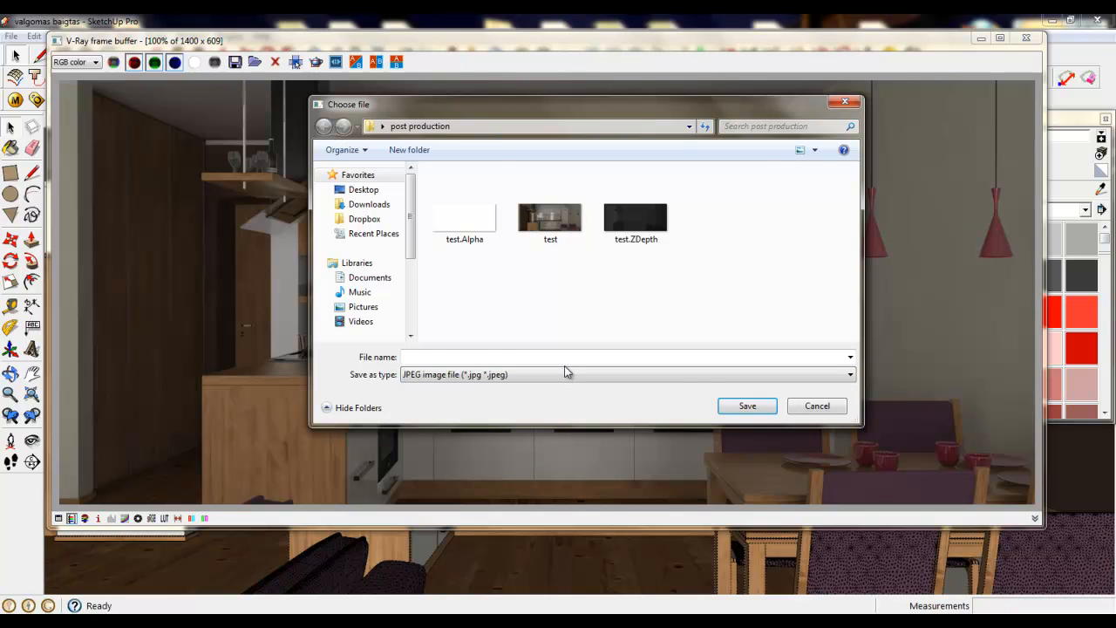